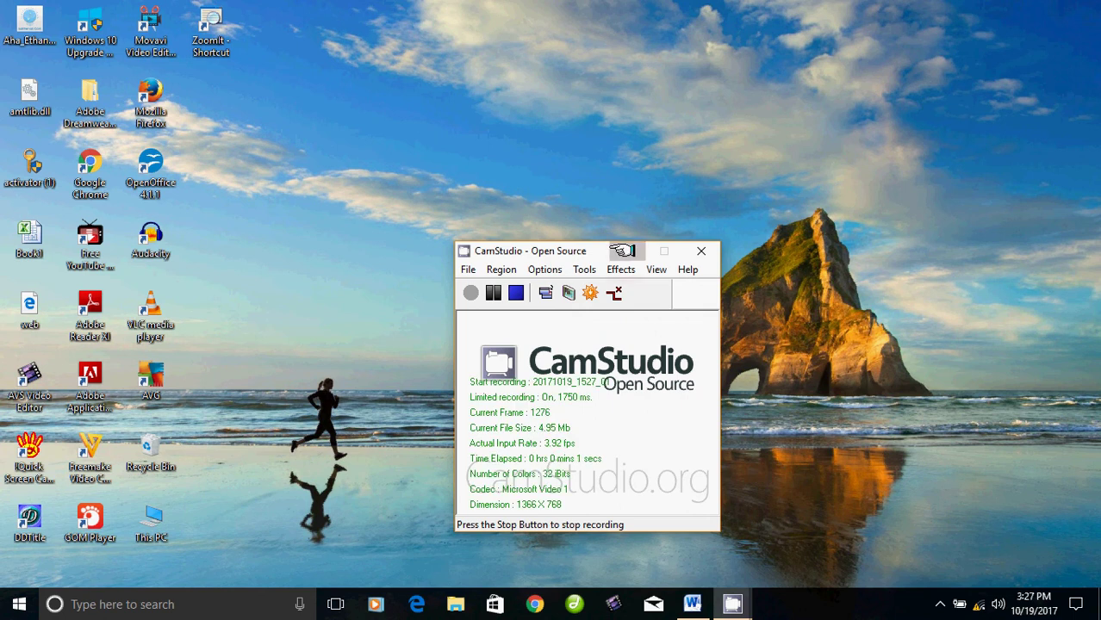
Minimize the screen recorder, restore the Word document on Office activation, and scroll to its top.
{"action": "left_click", "coordinate": [627, 251]}
{"action": "left_click", "coordinate": [693, 604]}
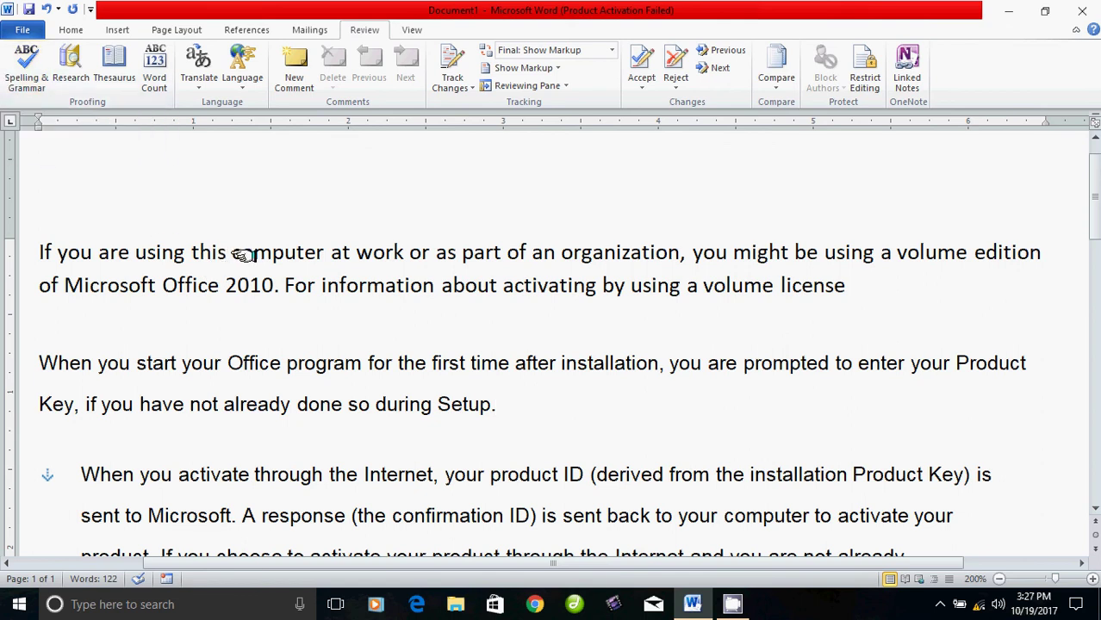
{"action": "scroll", "coordinate": [619, 346], "scroll_direction": "down", "scroll_amount": 3}
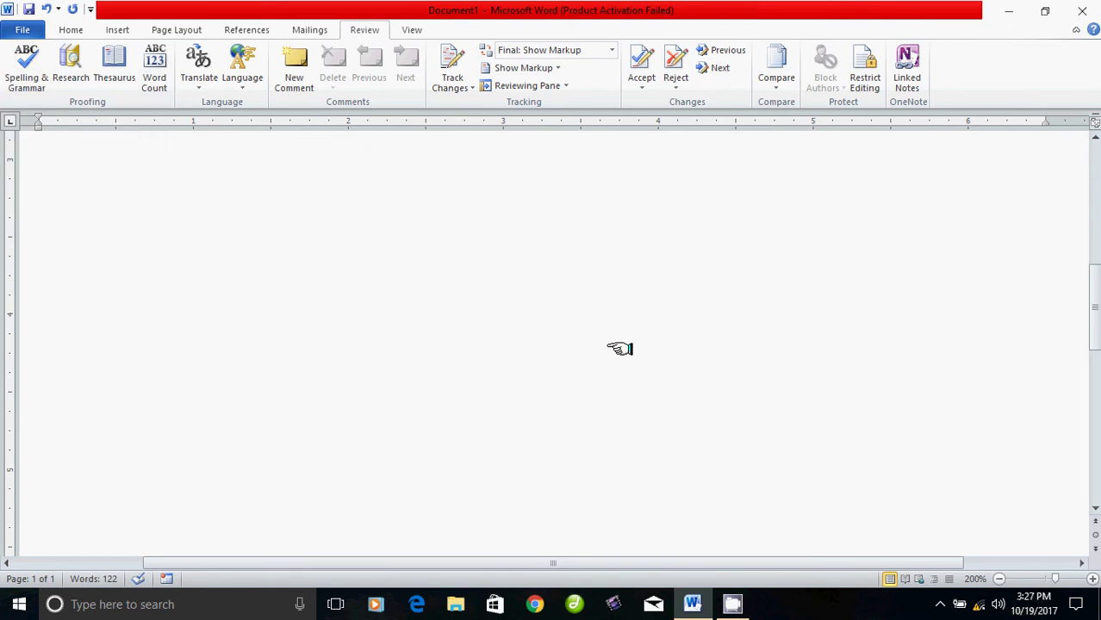
{"action": "scroll", "coordinate": [619, 346], "scroll_direction": "up", "scroll_amount": 4}
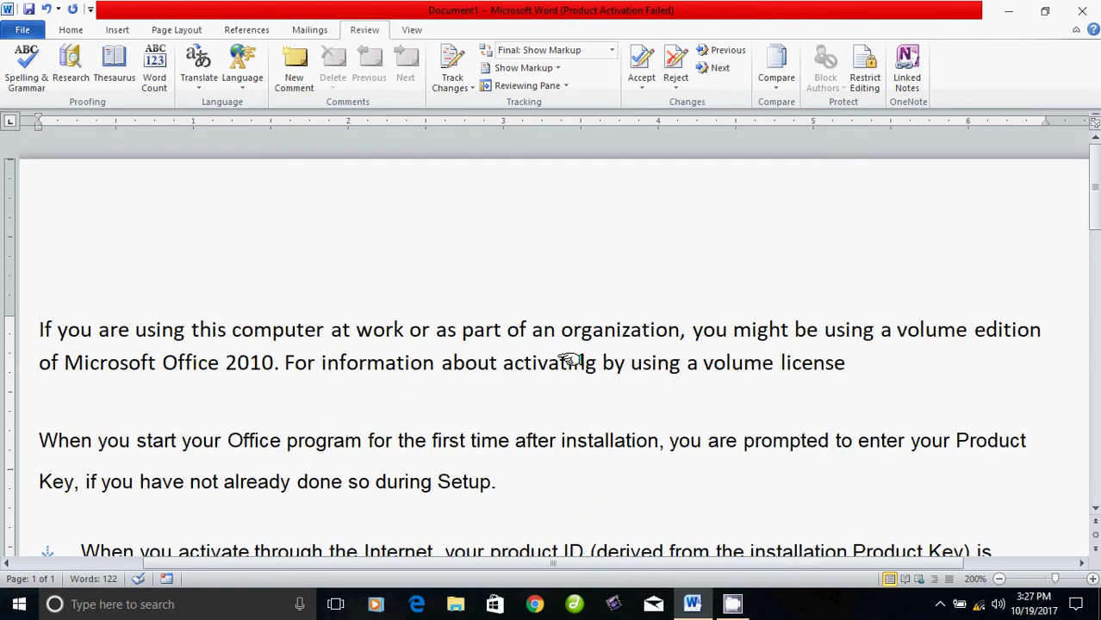
{"action": "scroll", "coordinate": [573, 362], "scroll_direction": "down", "scroll_amount": 3}
{"action": "scroll", "coordinate": [568, 354], "scroll_direction": "down", "scroll_amount": 1}
{"action": "scroll", "coordinate": [567, 349], "scroll_direction": "up", "scroll_amount": 4}
{"action": "left_click", "coordinate": [23, 79]}
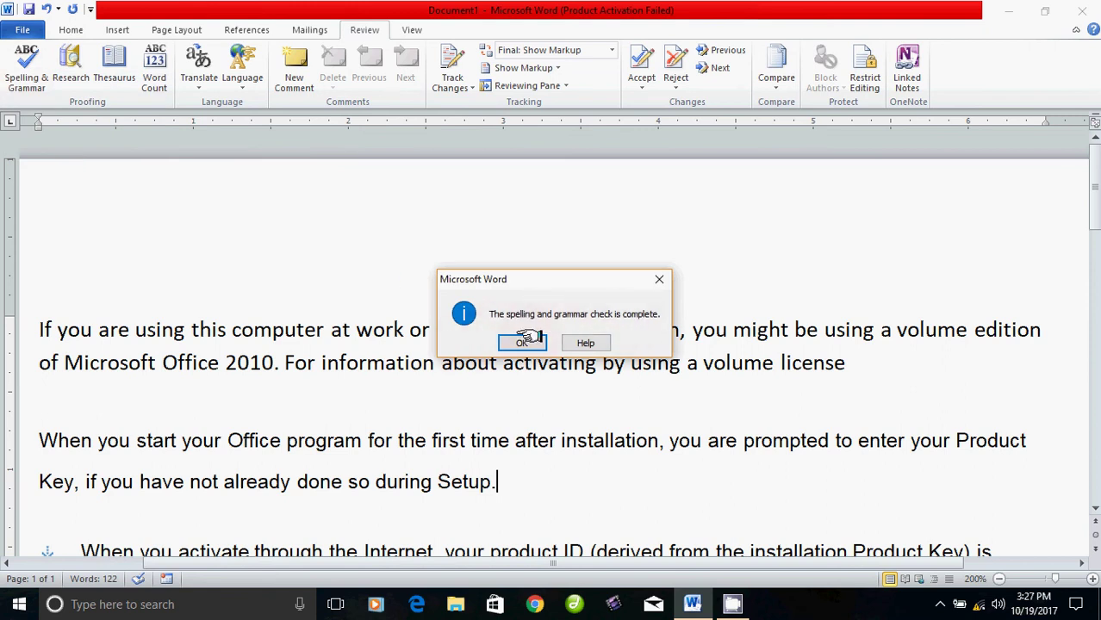
{"action": "left_click", "coordinate": [522, 342]}
{"action": "scroll", "coordinate": [445, 354], "scroll_direction": "down", "scroll_amount": 5}
{"action": "scroll", "coordinate": [444, 356], "scroll_direction": "up", "scroll_amount": 4}
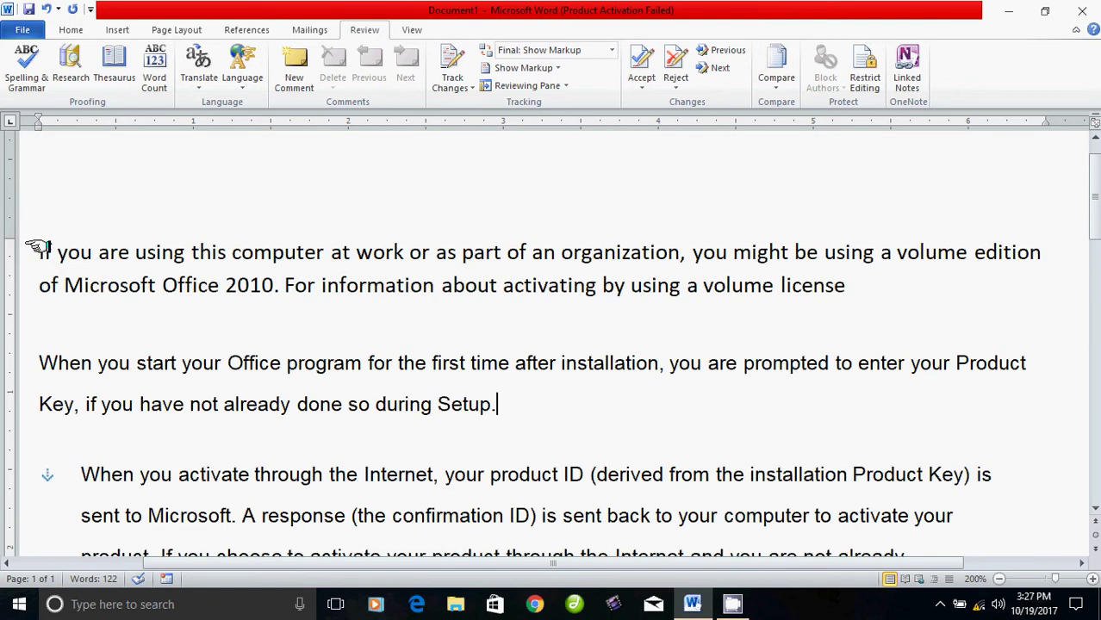
Delete the 'o' in 'about' so the first paragraph reads 'abut'.
{"action": "left_click_drag", "start_coordinate": [36, 249], "coordinate": [652, 524]}
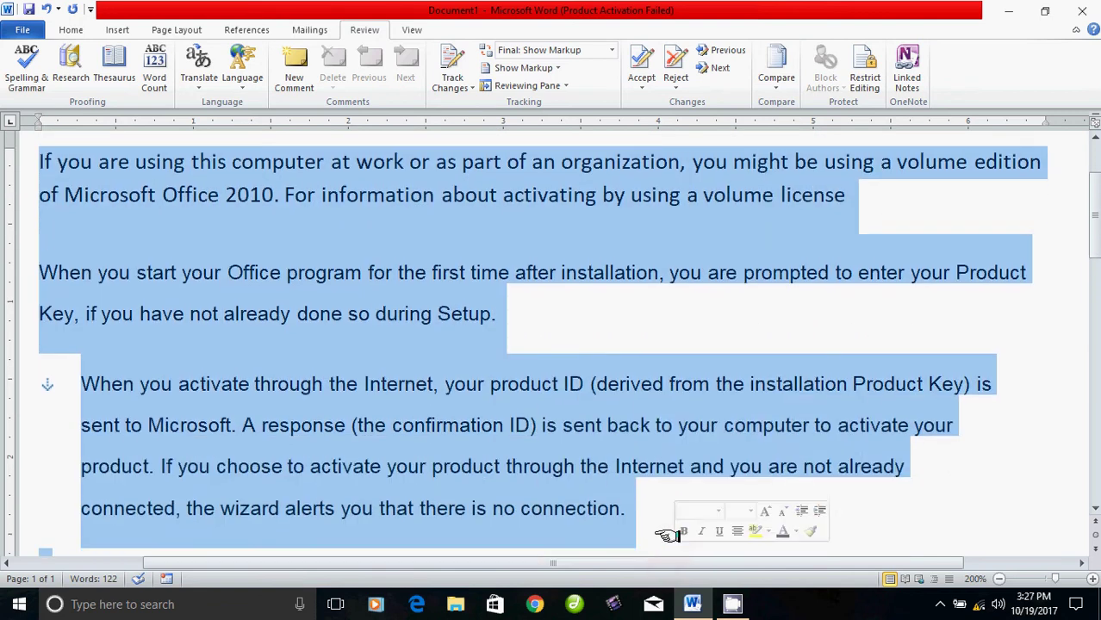
{"action": "left_click", "coordinate": [652, 511]}
{"action": "left_click", "coordinate": [517, 384]}
{"action": "left_click", "coordinate": [464, 314]}
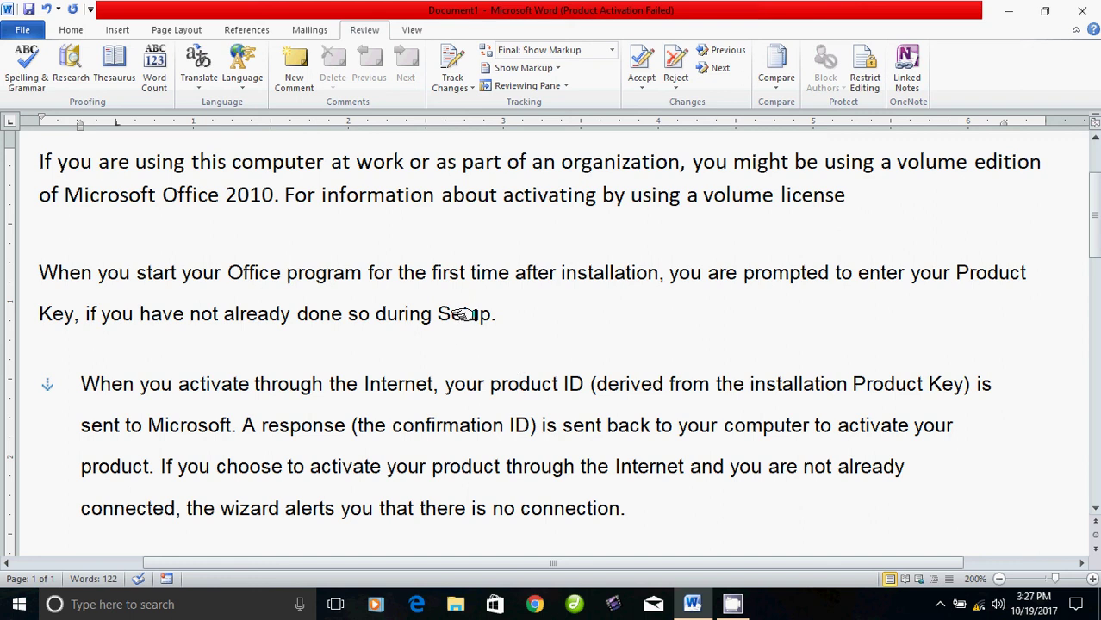
{"action": "left_click", "coordinate": [466, 196]}
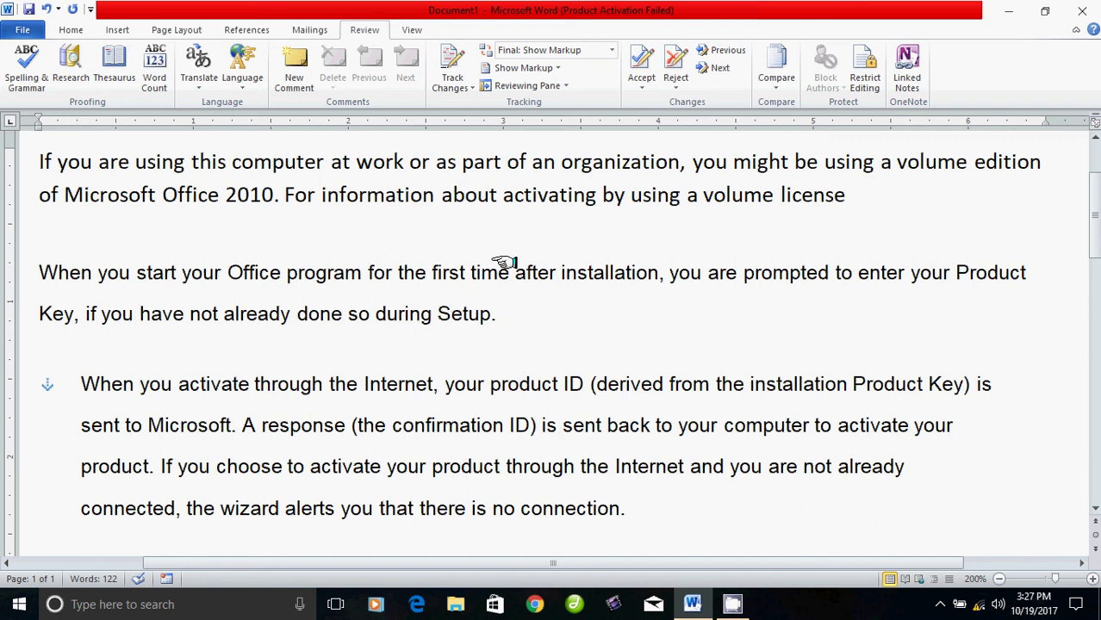
{"action": "left_click", "coordinate": [478, 196]}
{"action": "key", "text": "BackSpace"}
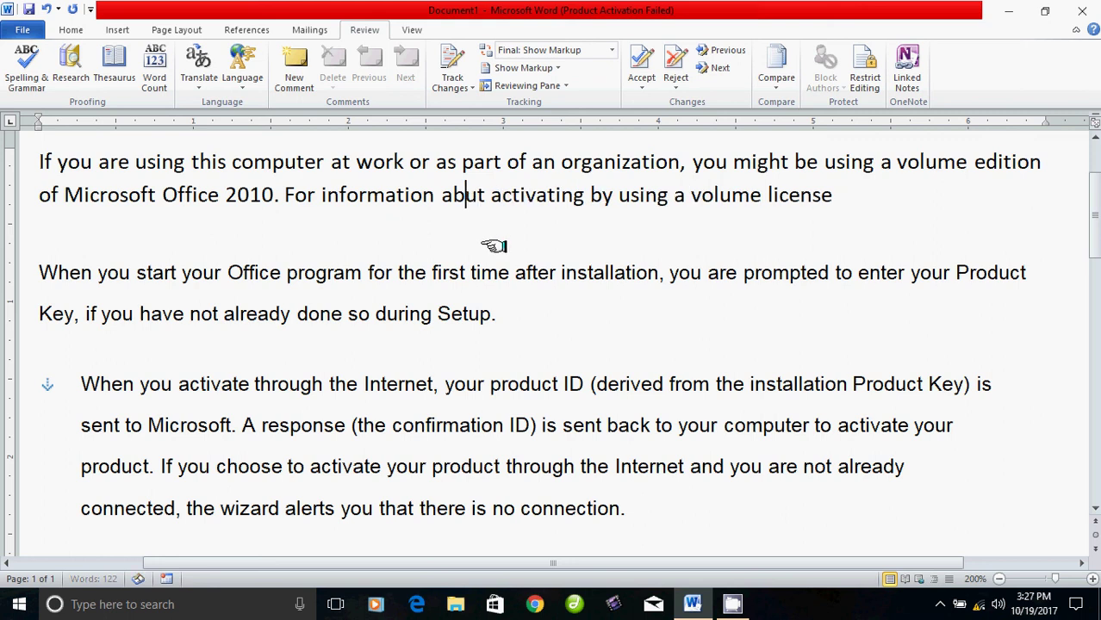
Misspell 'using' as 'uing' and 'during' as 'dring'.
{"action": "left_click", "coordinate": [498, 272]}
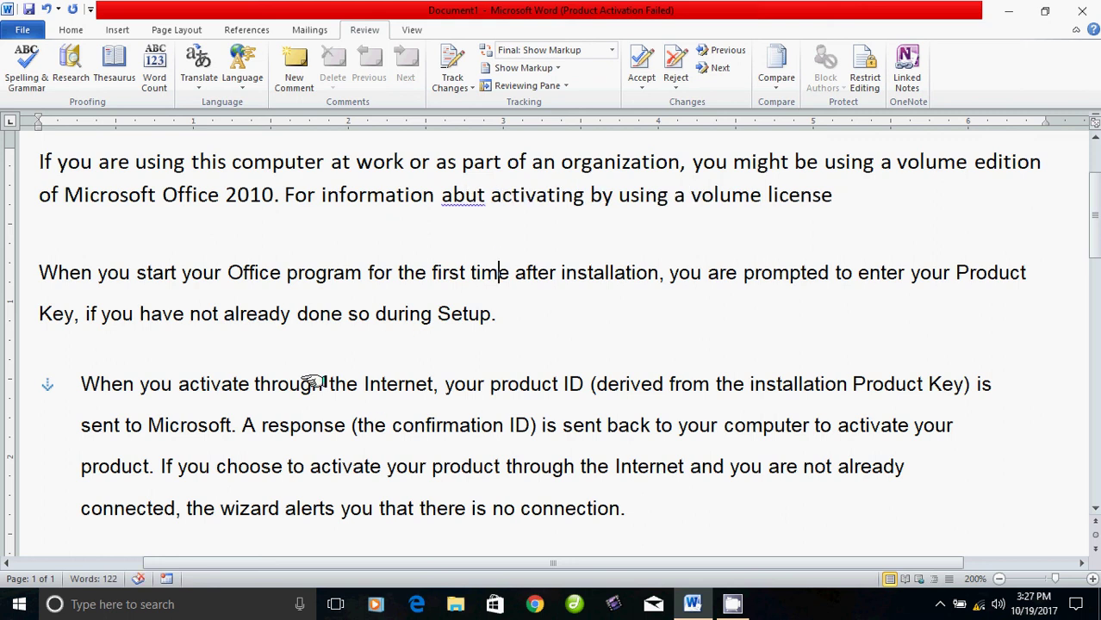
{"action": "left_click", "coordinate": [146, 162]}
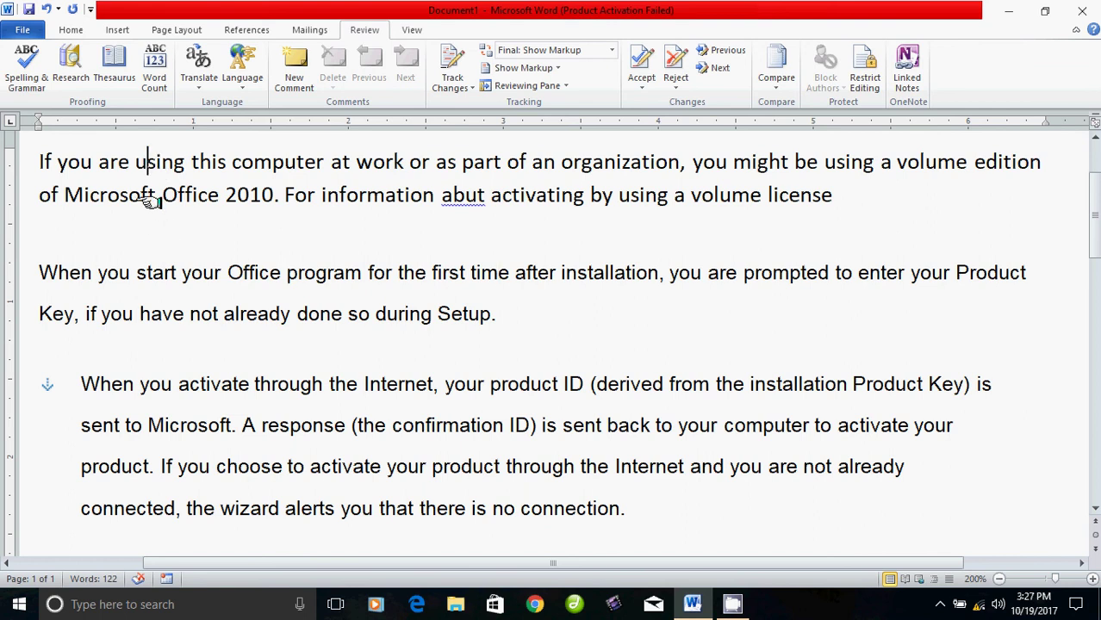
{"action": "key", "text": "Delete"}
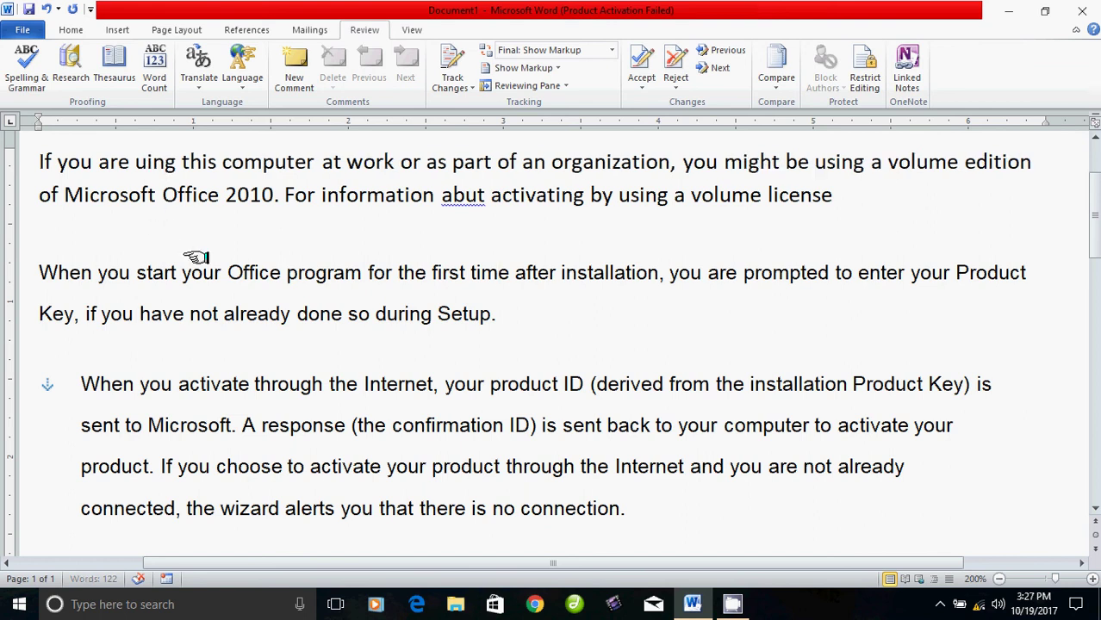
{"action": "left_click", "coordinate": [233, 320]}
{"action": "scroll", "coordinate": [332, 302], "scroll_direction": "up", "scroll_amount": 1}
{"action": "scroll", "coordinate": [345, 345], "scroll_direction": "down", "scroll_amount": 1}
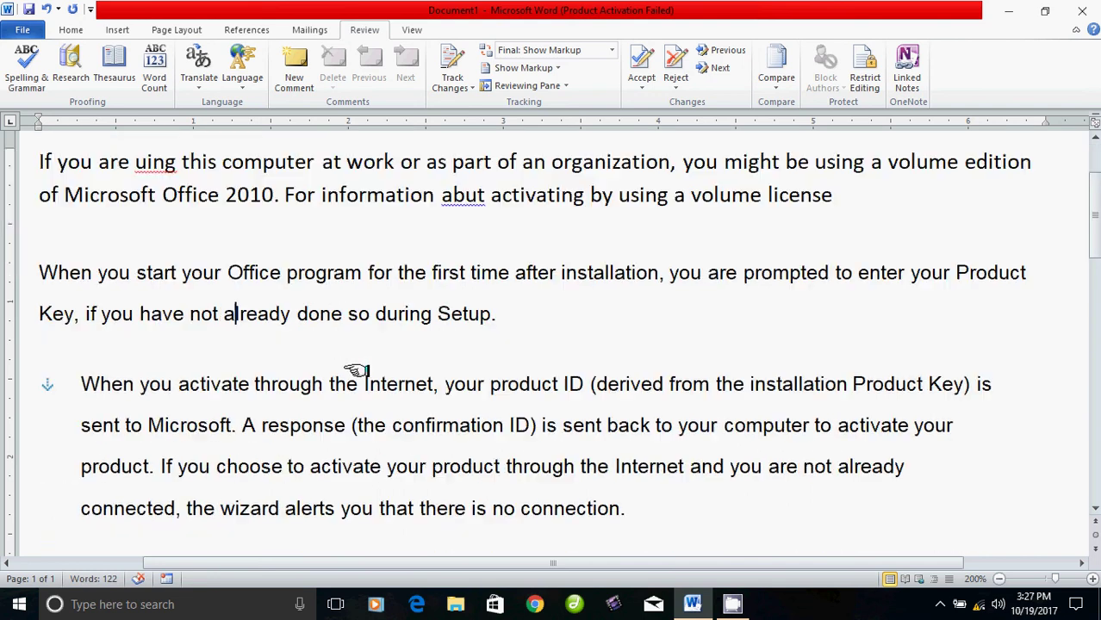
{"action": "left_click", "coordinate": [399, 314]}
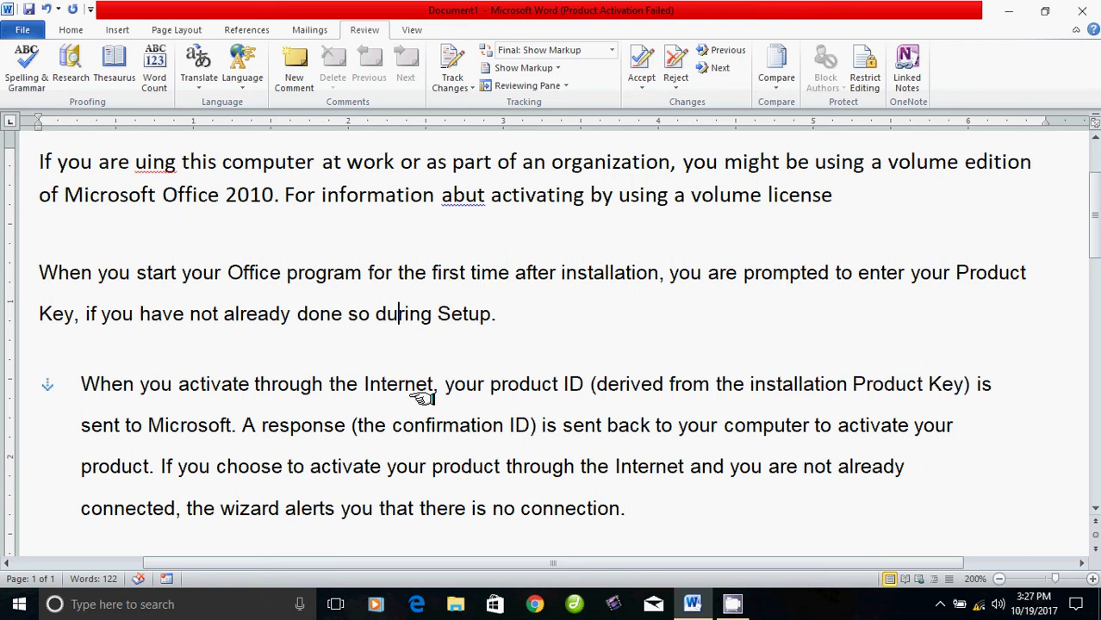
{"action": "key", "text": "BackSpace"}
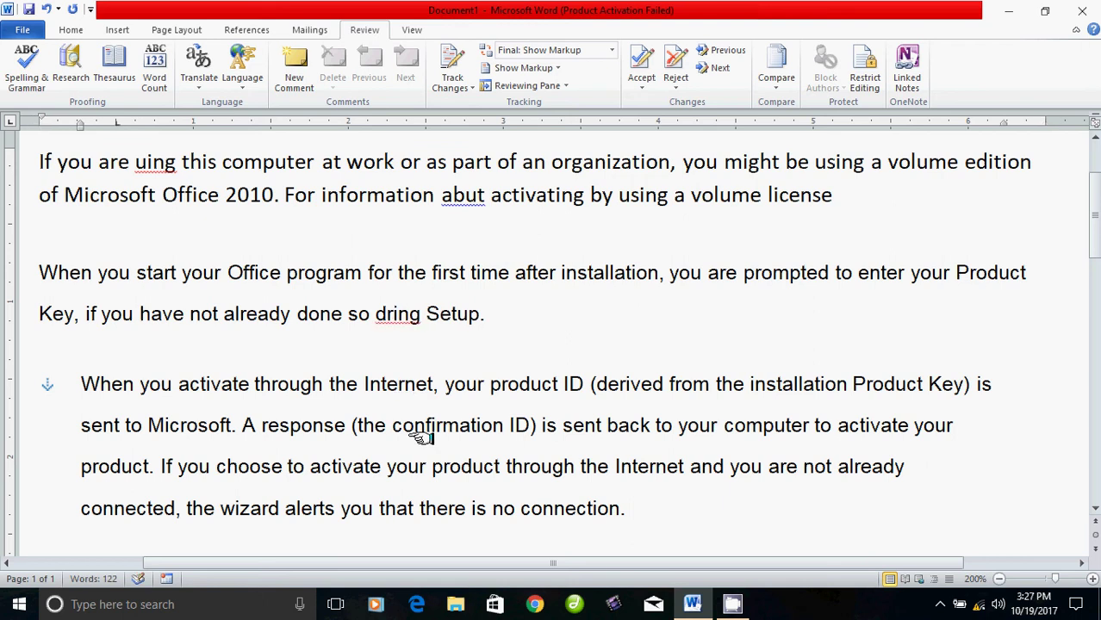
{"action": "scroll", "coordinate": [422, 437], "scroll_direction": "up", "scroll_amount": 3}
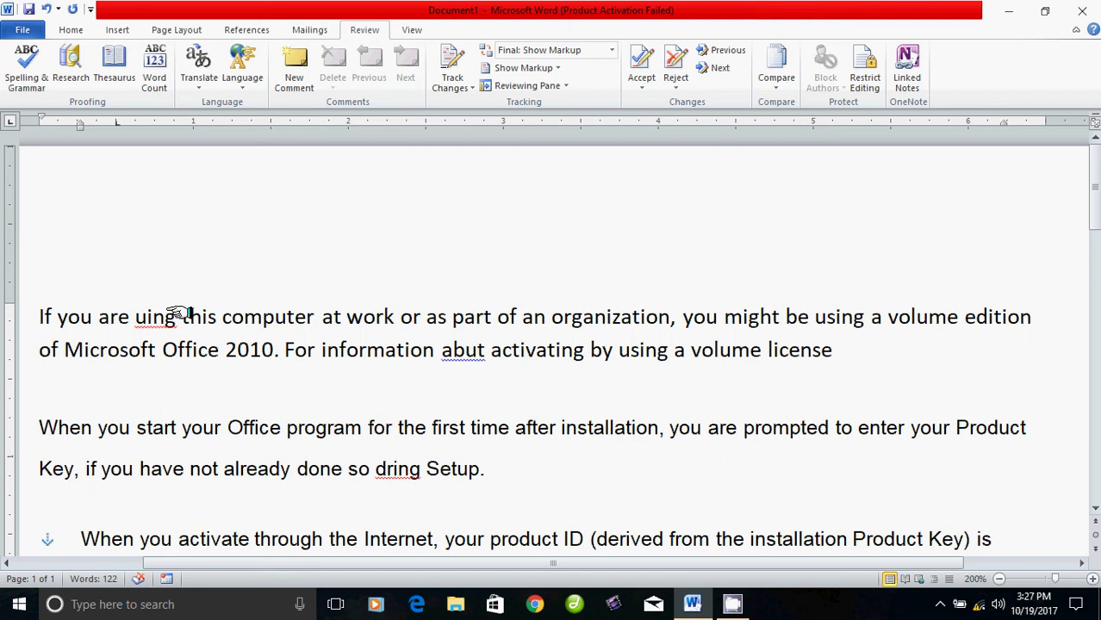
Run Review > Spelling & Grammar, move the dialog aside, and change 'uing' to 'using'.
{"action": "left_click", "coordinate": [21, 69]}
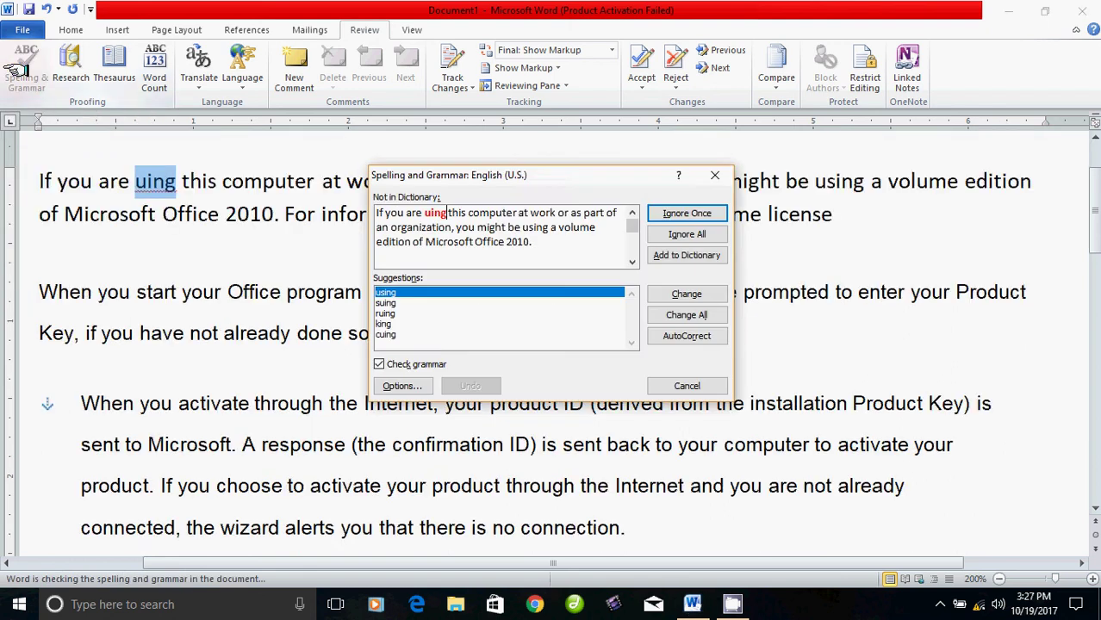
{"action": "left_click_drag", "start_coordinate": [527, 177], "coordinate": [621, 244]}
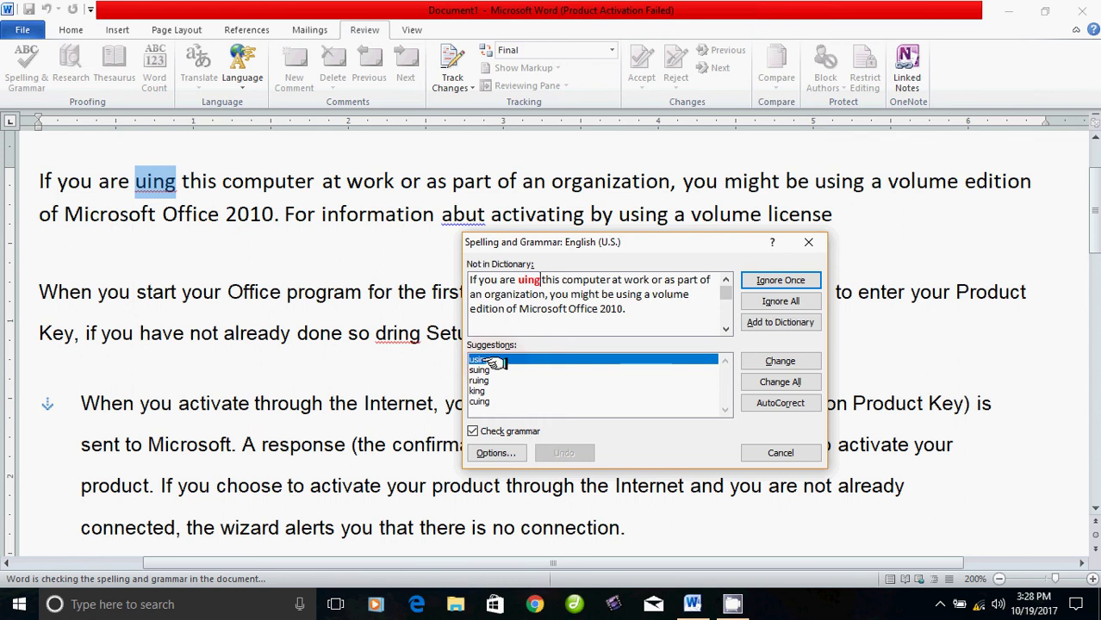
{"action": "left_click", "coordinate": [778, 362]}
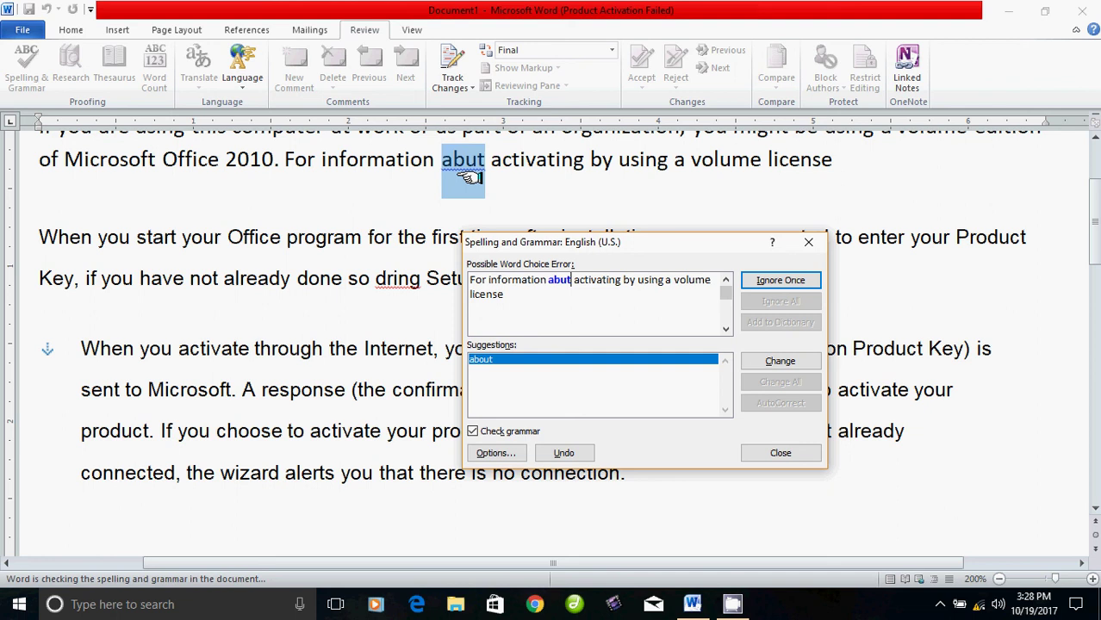
Change 'abut' to 'about' and 'dring' to 'during', then close the completion message.
{"action": "left_click", "coordinate": [775, 361]}
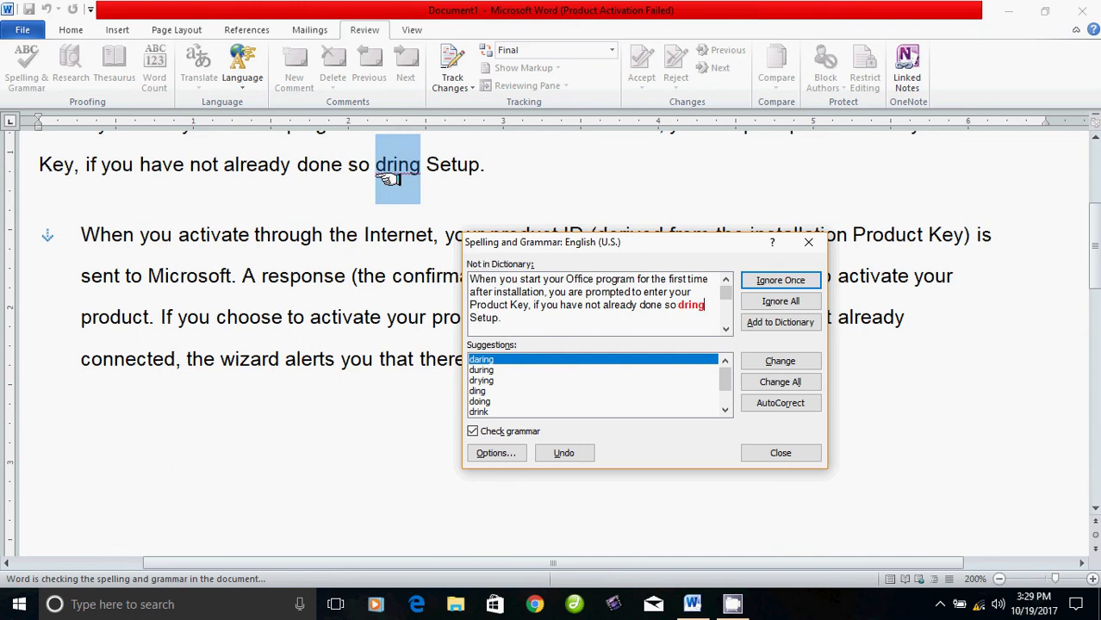
{"action": "left_click", "coordinate": [485, 370]}
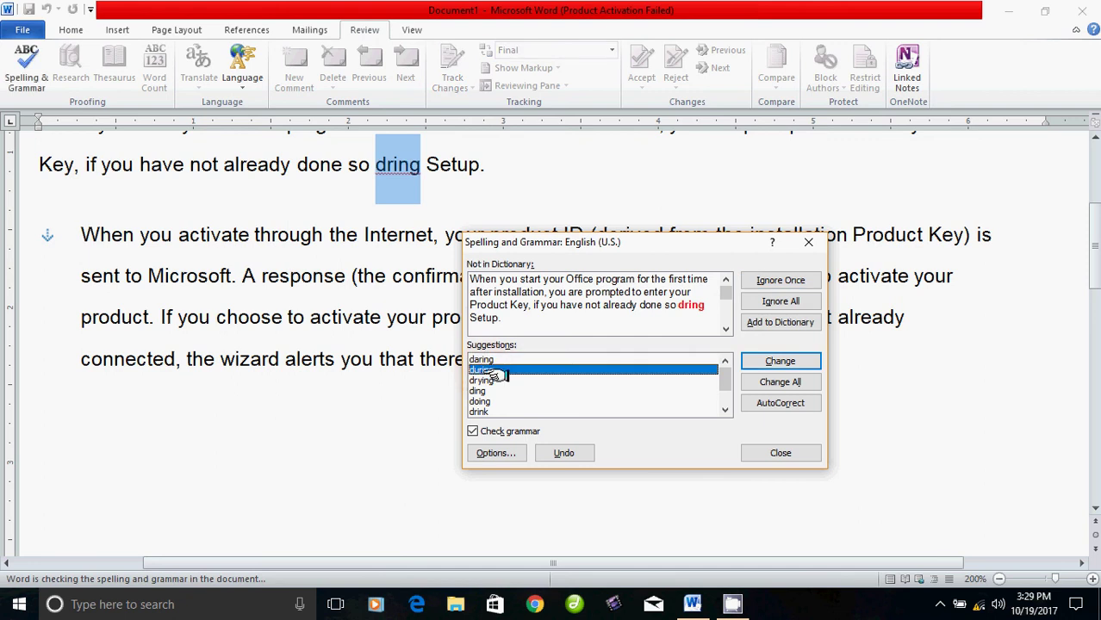
{"action": "left_click", "coordinate": [777, 361]}
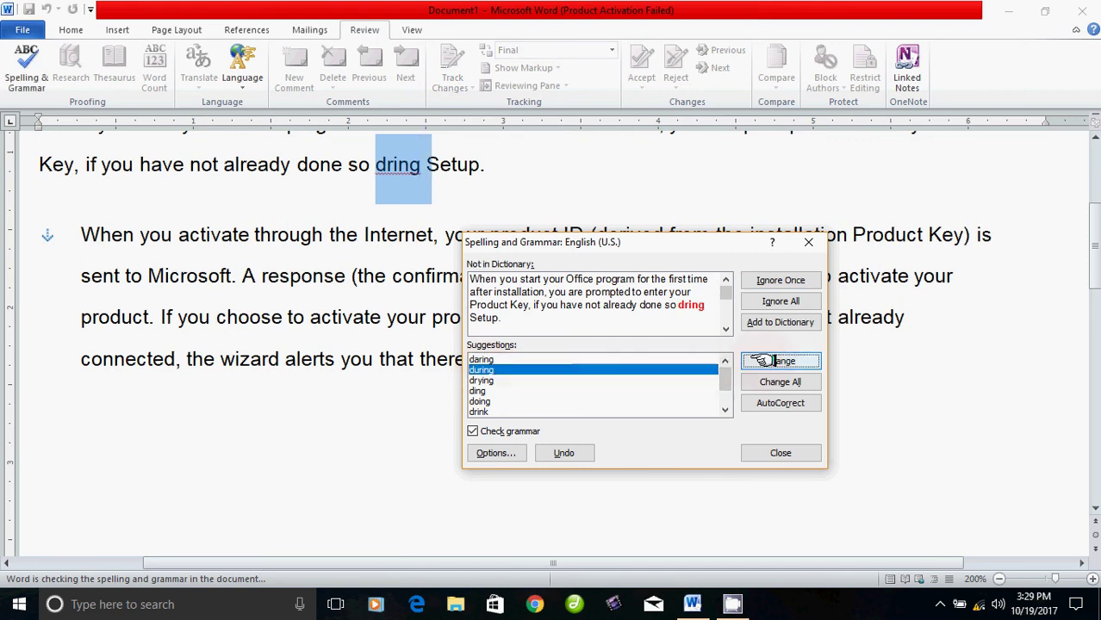
{"action": "left_click", "coordinate": [517, 343]}
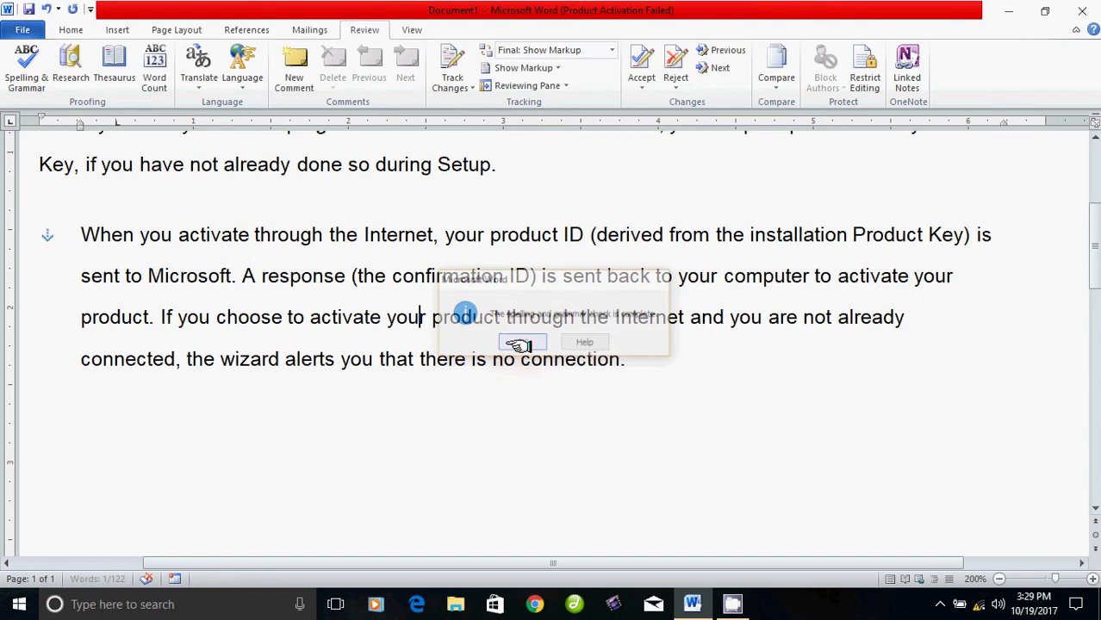
{"action": "scroll", "coordinate": [586, 508], "scroll_direction": "up", "scroll_amount": 5}
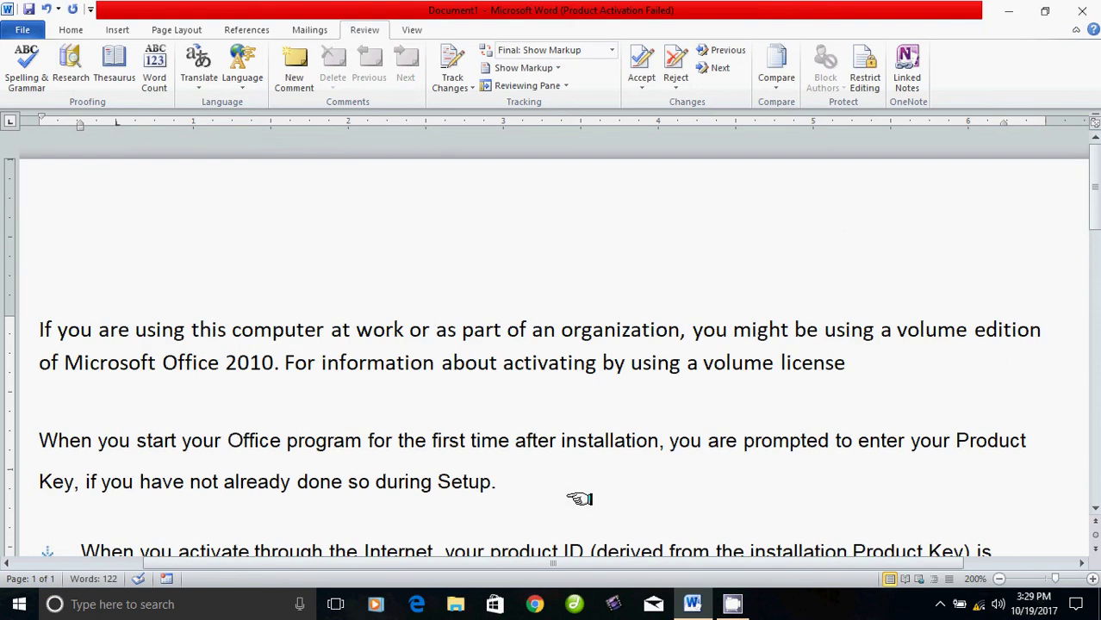
Misspell 'first', 'prompted' and 'already' as 'frst', 'prmpted' and 'alrady'.
{"action": "scroll", "coordinate": [579, 499], "scroll_direction": "down", "scroll_amount": 5}
{"action": "scroll", "coordinate": [590, 496], "scroll_direction": "up", "scroll_amount": 5}
{"action": "left_click", "coordinate": [442, 441]}
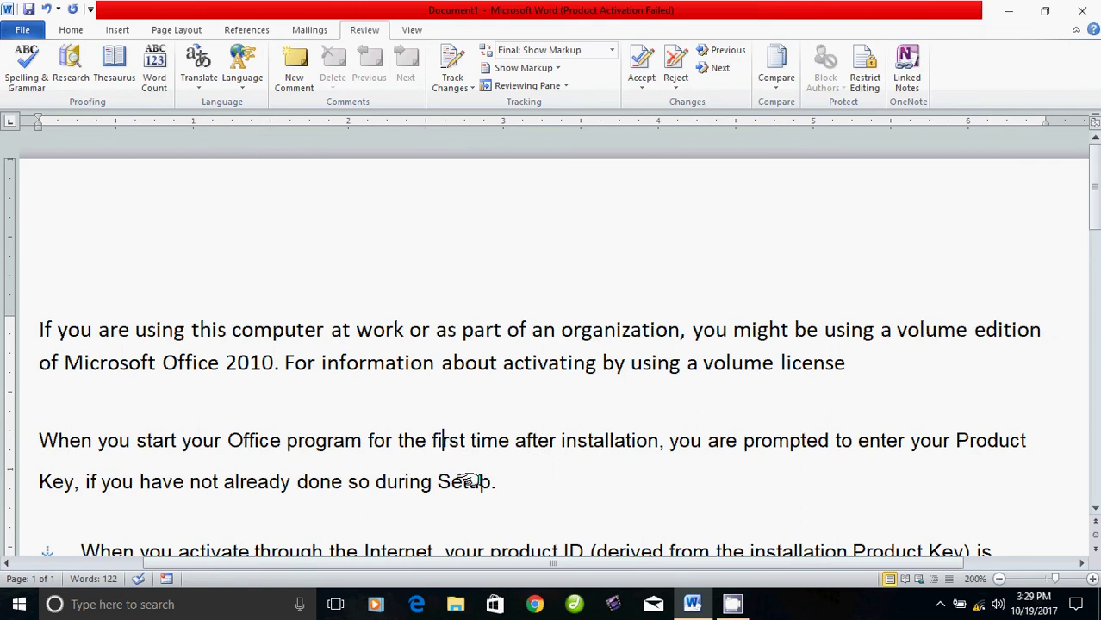
{"action": "key", "text": "BackSpace"}
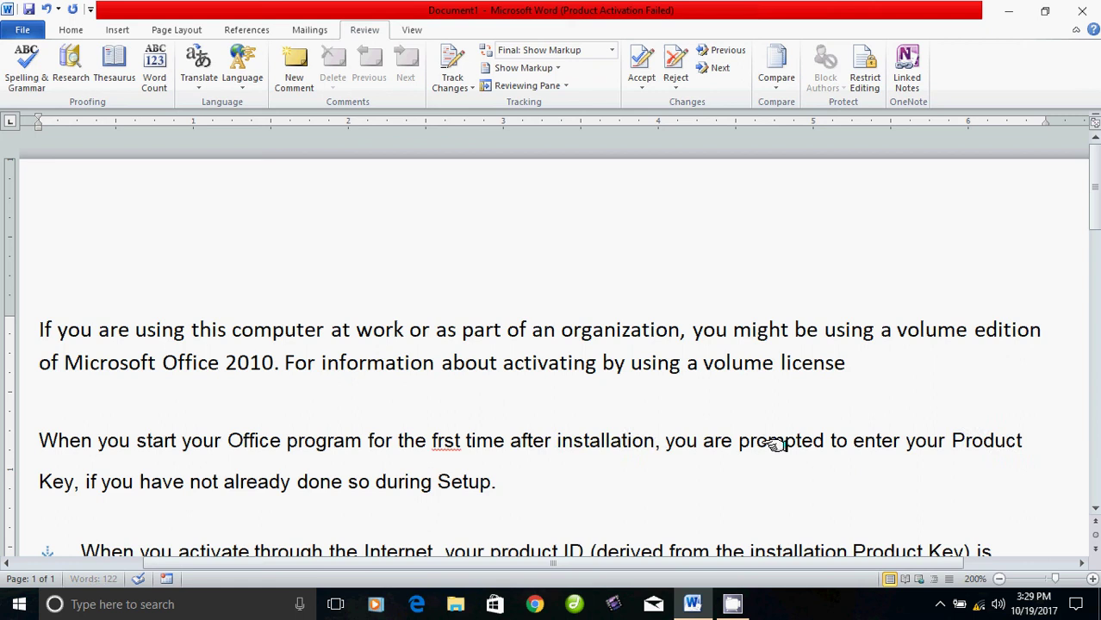
{"action": "left_click", "coordinate": [769, 441]}
{"action": "key", "text": "BackSpace"}
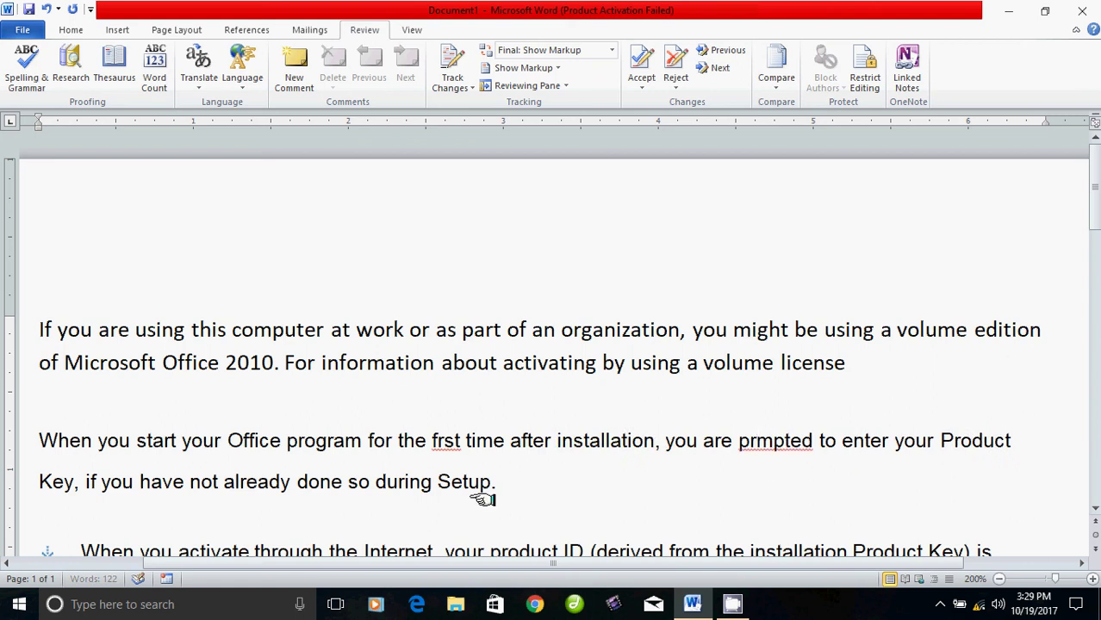
{"action": "left_click", "coordinate": [485, 495]}
{"action": "left_click", "coordinate": [258, 482]}
{"action": "key", "text": "BackSpace"}
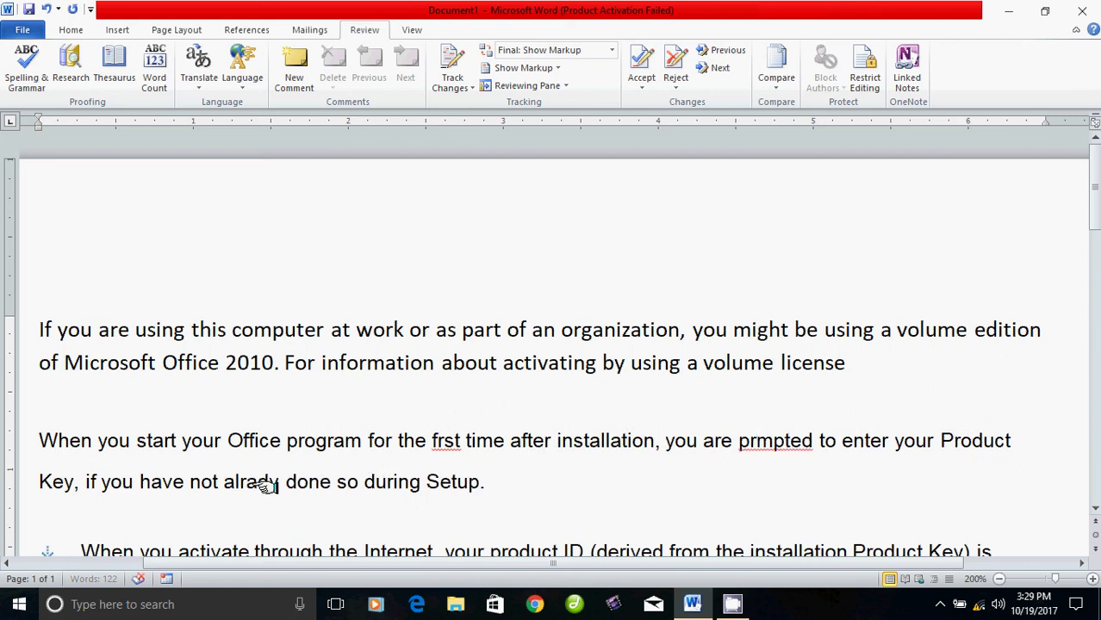
Turn 'product' into 'prduct' and 'connected' into 'cnnected', then return to the Review tab.
{"action": "scroll", "coordinate": [393, 401], "scroll_direction": "down", "scroll_amount": 3}
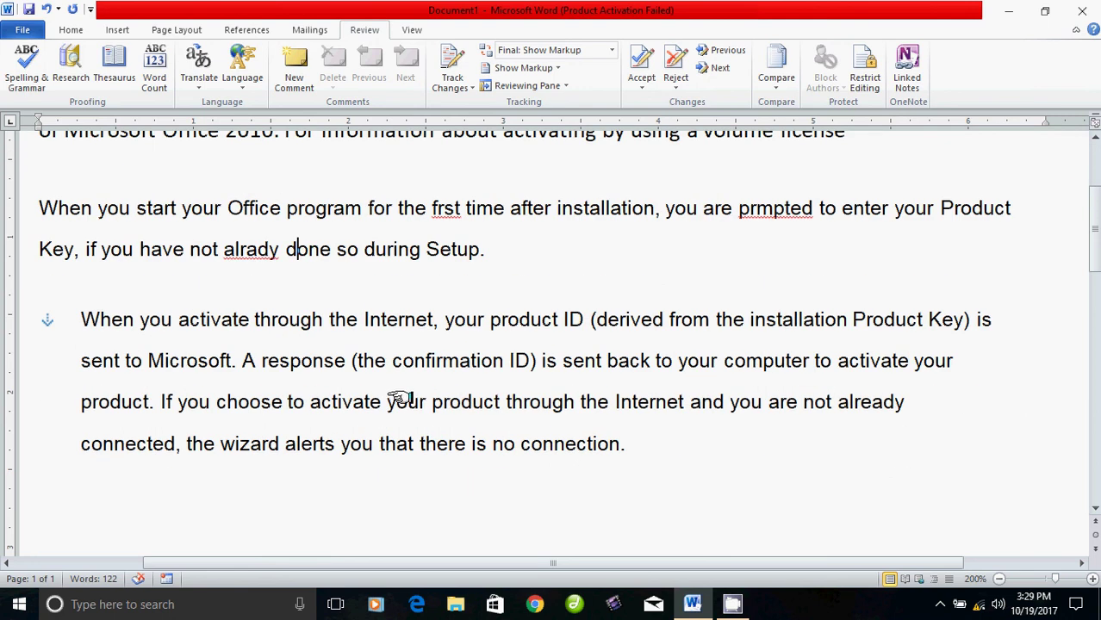
{"action": "left_click", "coordinate": [458, 402]}
{"action": "key", "text": "BackSpace"}
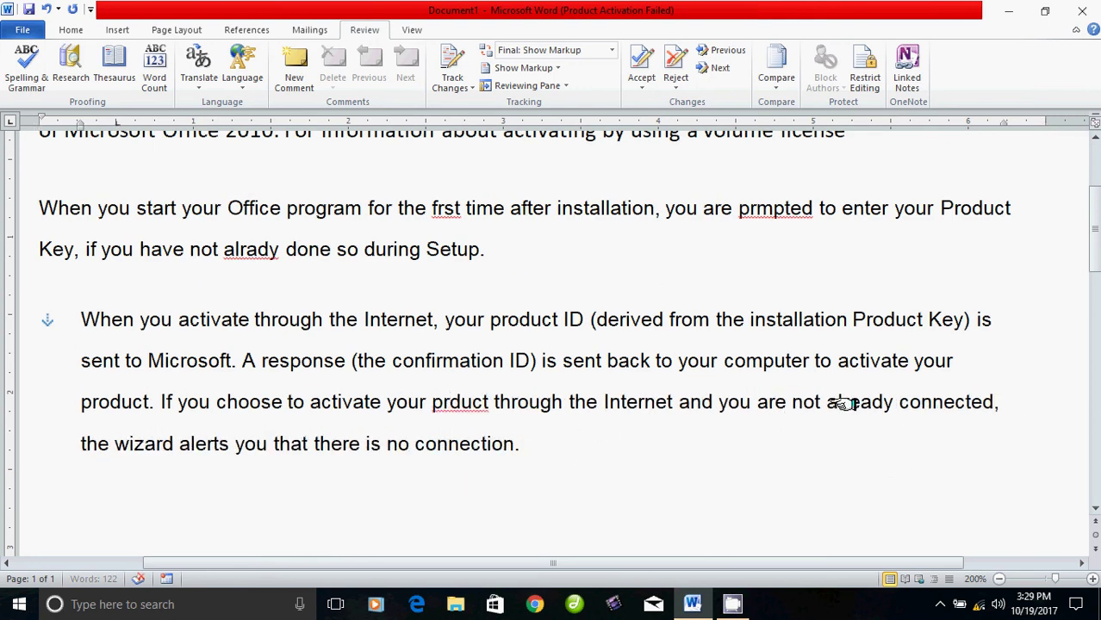
{"action": "left_click", "coordinate": [918, 403]}
{"action": "key", "text": "BackSpace"}
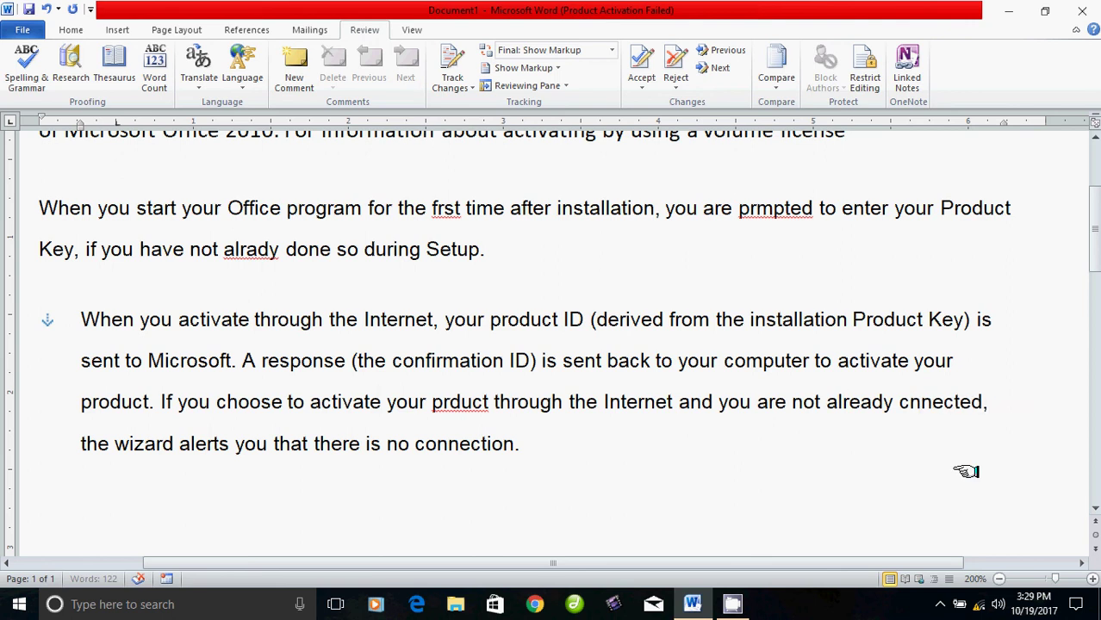
{"action": "scroll", "coordinate": [533, 435], "scroll_direction": "up", "scroll_amount": 5}
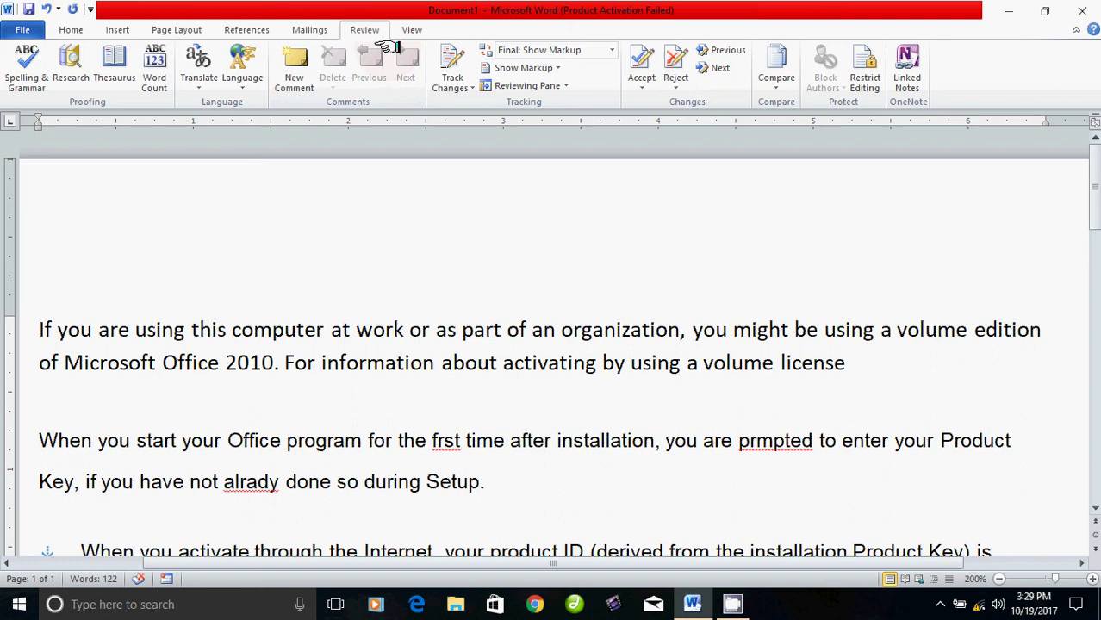
{"action": "left_click", "coordinate": [310, 30]}
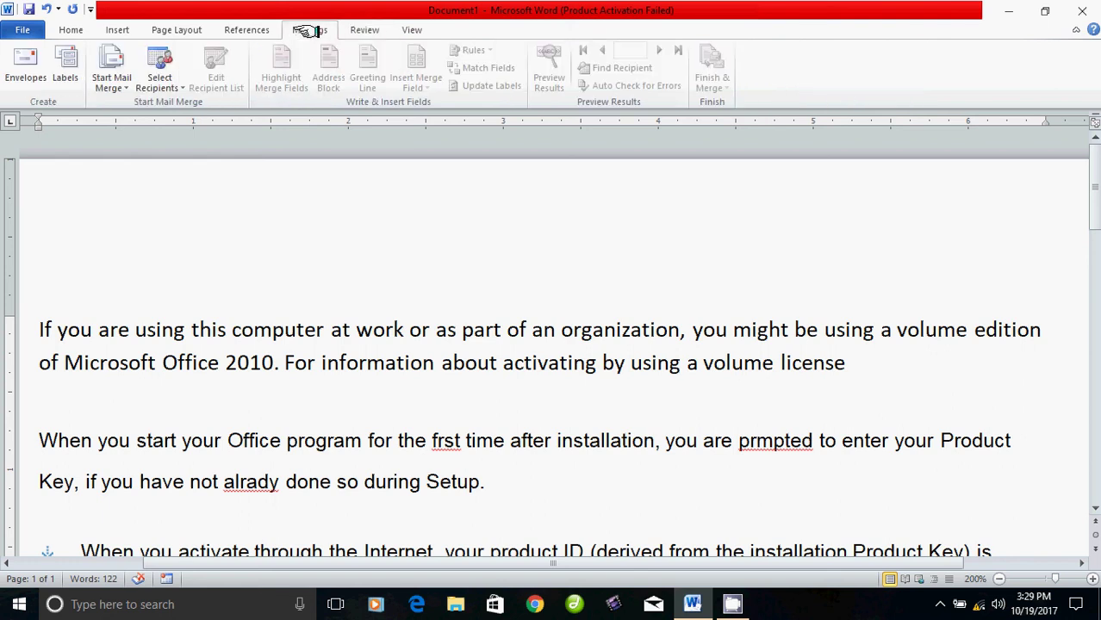
{"action": "left_click", "coordinate": [362, 30]}
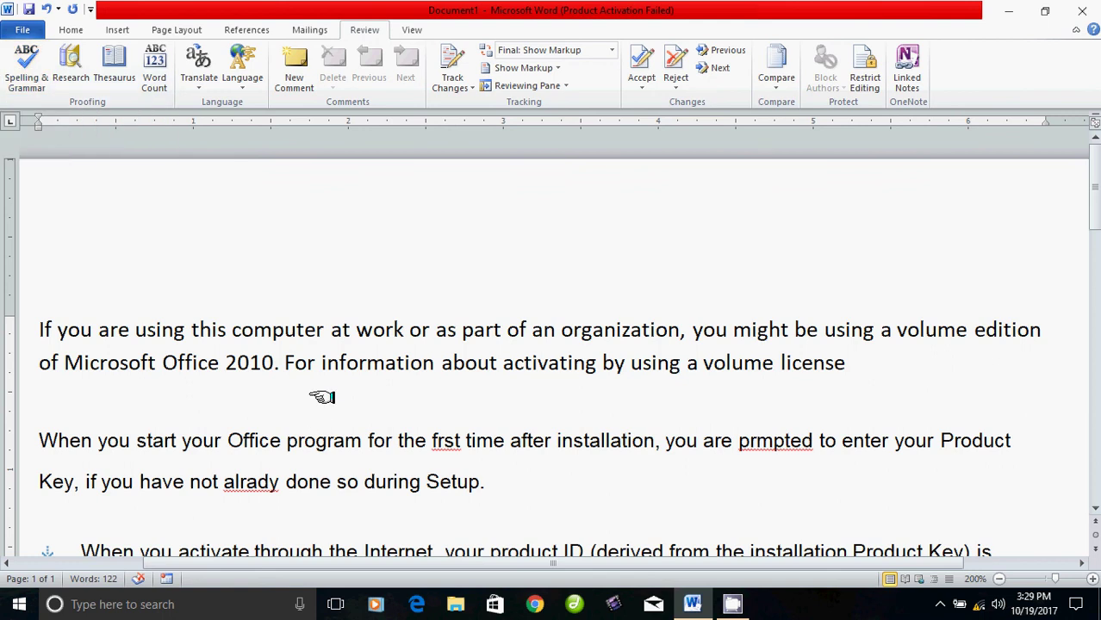
Run the F7 spelling check, accepting first, prompted, already, product and connected as corrections.
{"action": "key", "text": "F7"}
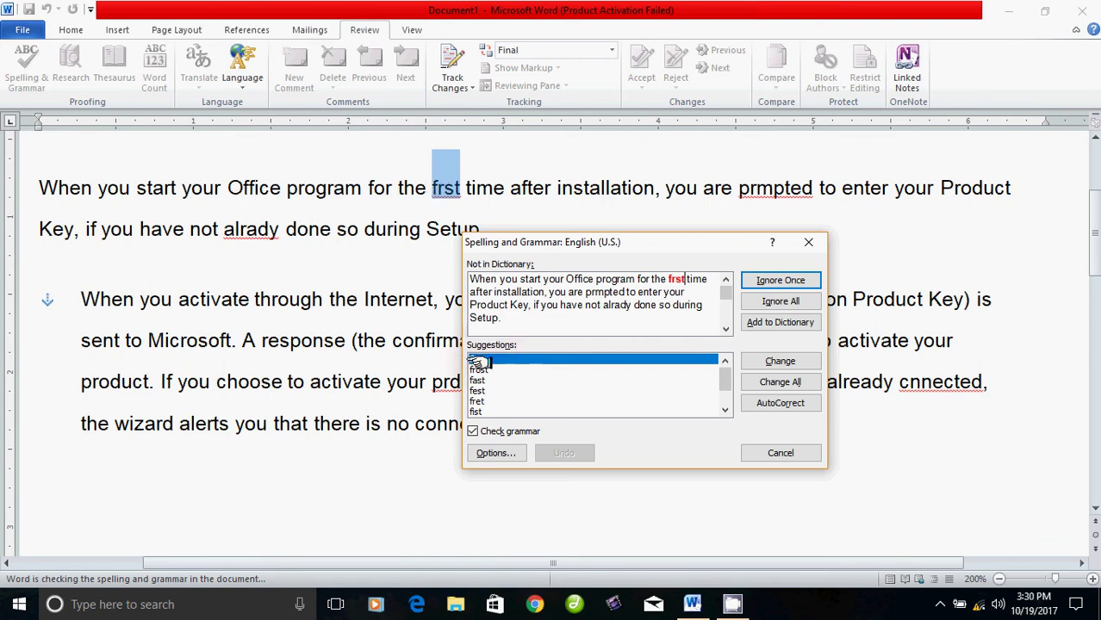
{"action": "left_click", "coordinate": [780, 360]}
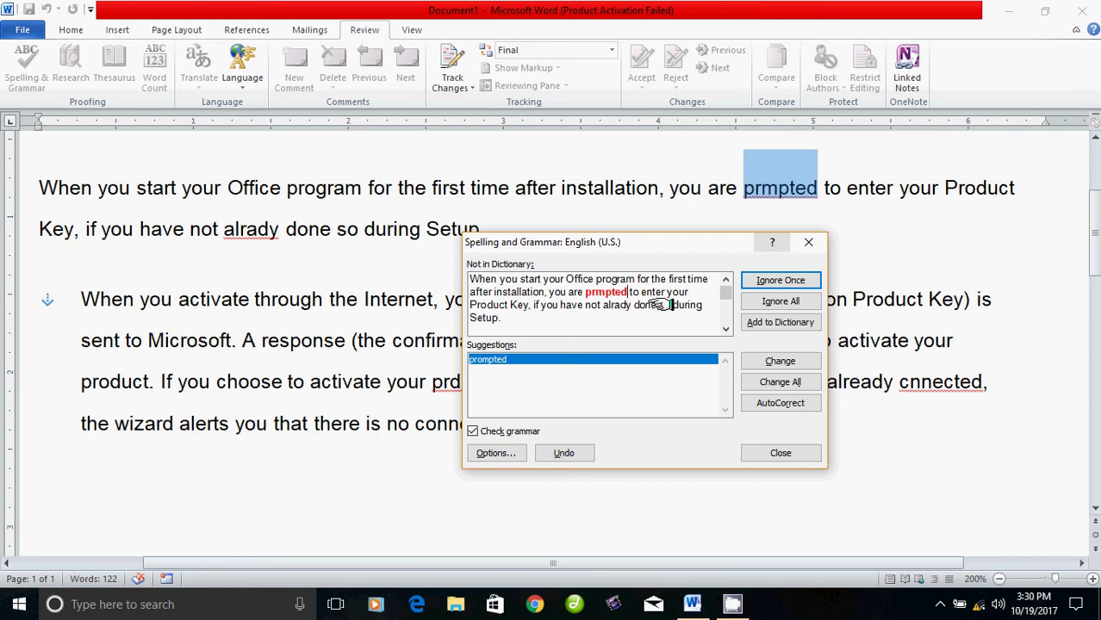
{"action": "left_click", "coordinate": [775, 361]}
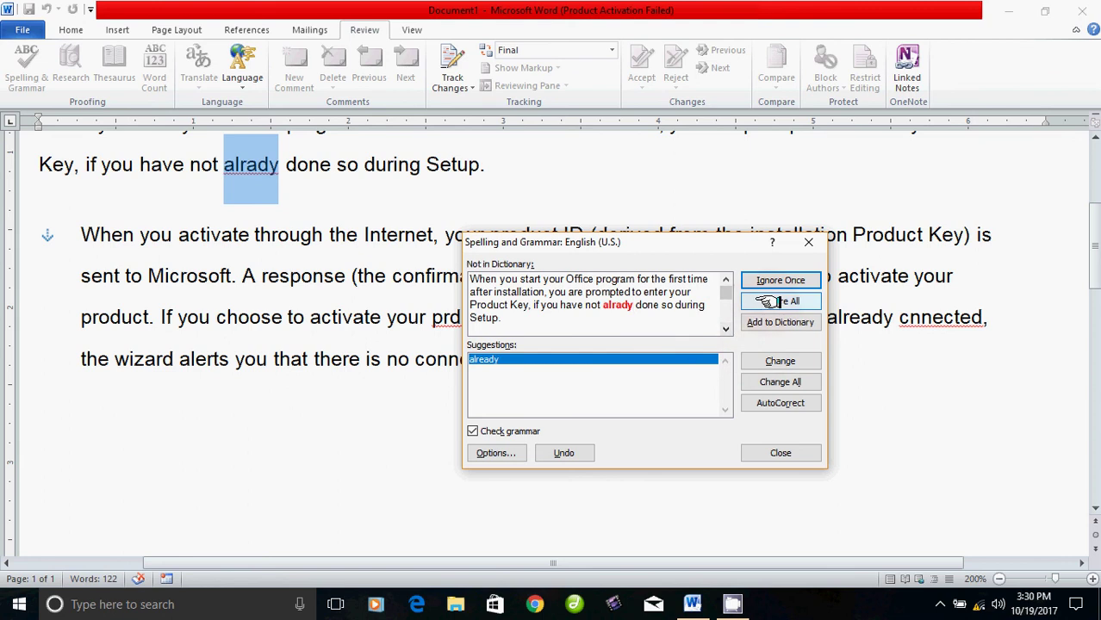
{"action": "left_click", "coordinate": [780, 362]}
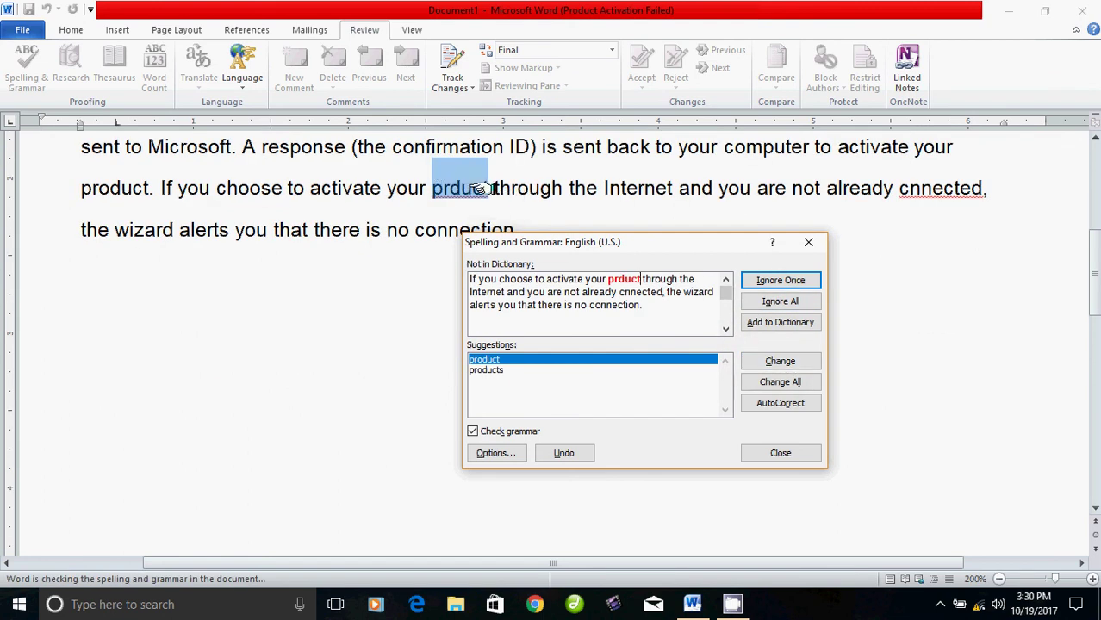
{"action": "left_click", "coordinate": [780, 362]}
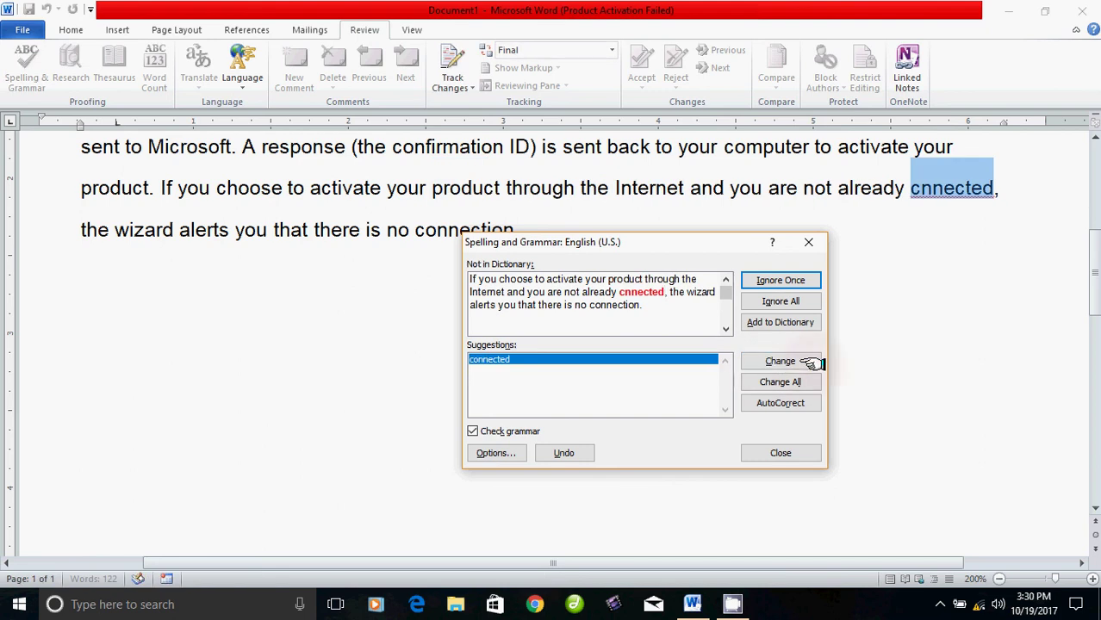
{"action": "left_click", "coordinate": [795, 361]}
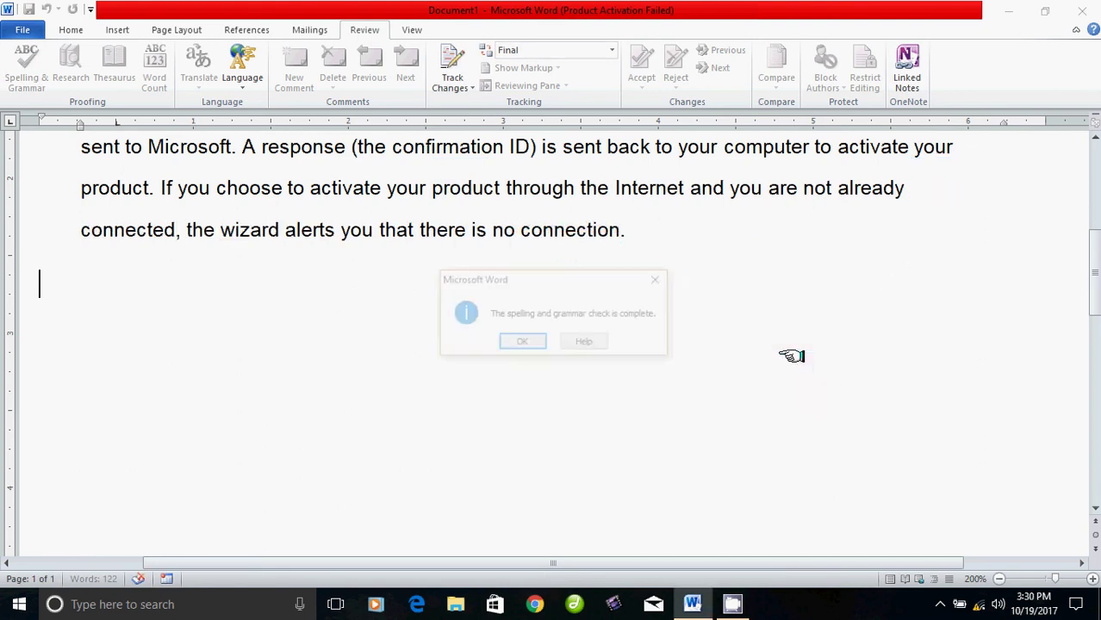
Close the completion message and type a person's name on its own line above the first paragraph.
{"action": "left_click", "coordinate": [522, 343]}
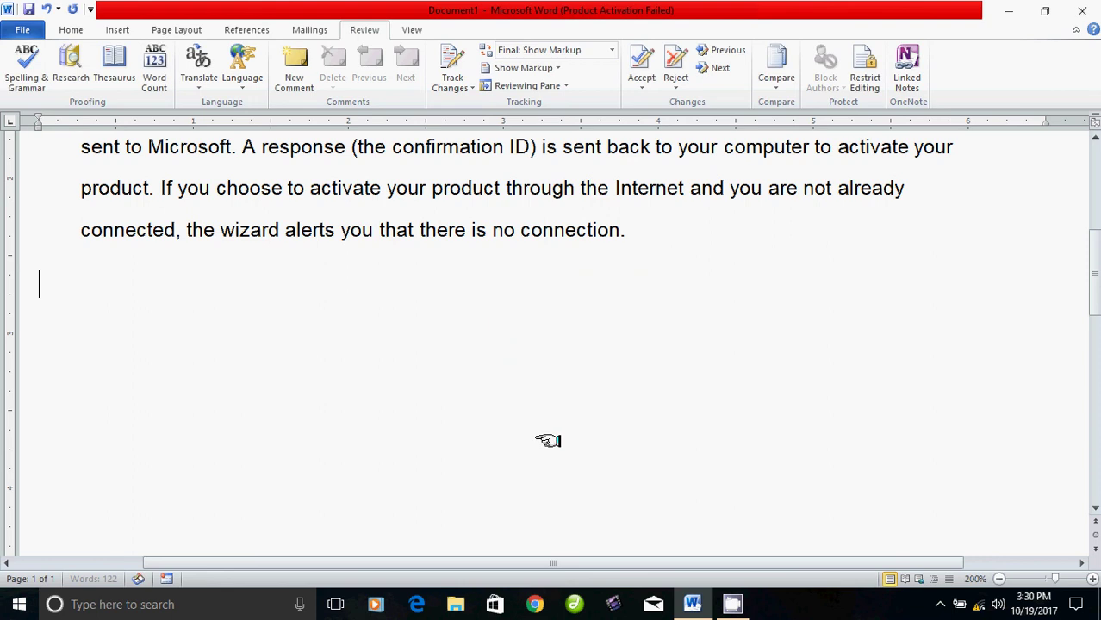
{"action": "scroll", "coordinate": [545, 437], "scroll_direction": "up", "scroll_amount": 5}
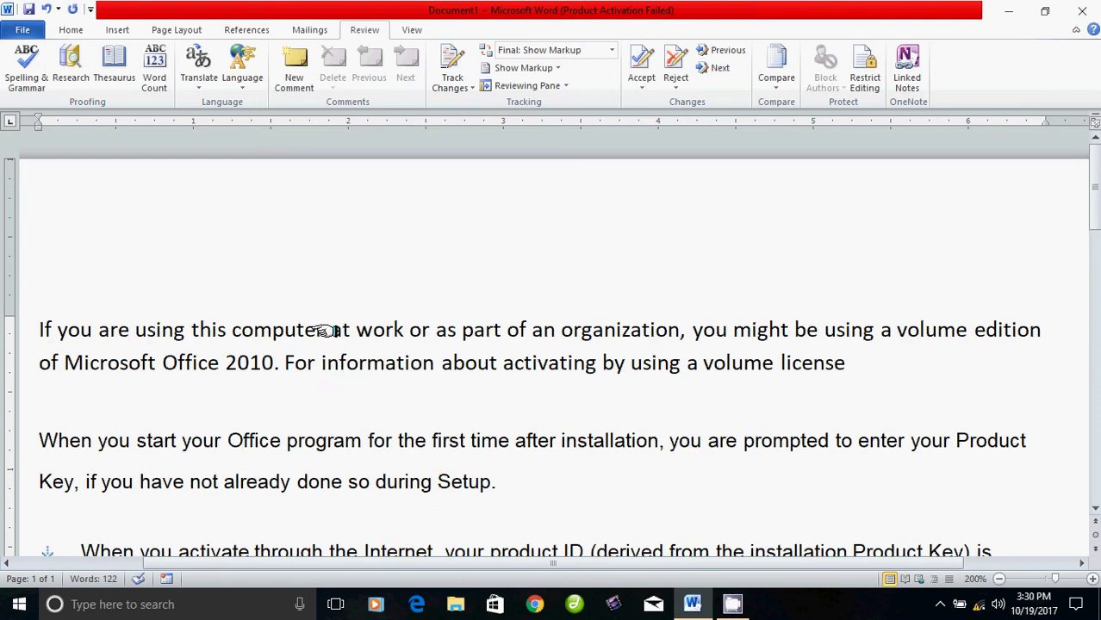
{"action": "left_click", "coordinate": [54, 284]}
{"action": "left_click", "coordinate": [26, 335]}
{"action": "key", "text": "Return"}
{"action": "key", "text": "Return"}
{"action": "key", "text": "Return"}
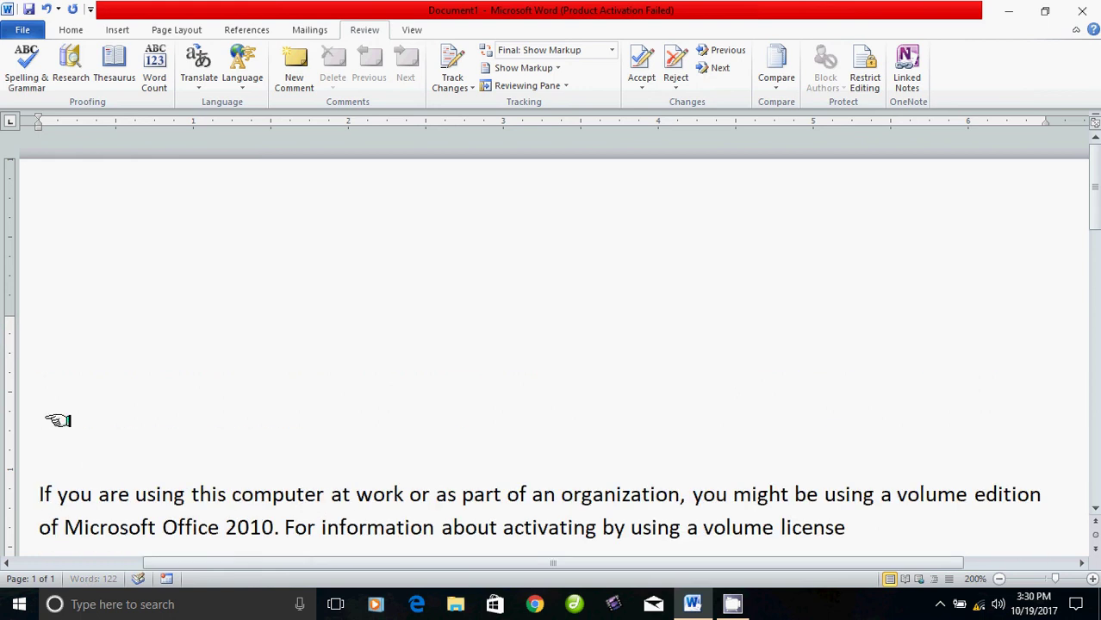
{"action": "left_click", "coordinate": [51, 404]}
{"action": "type", "text": "S"}
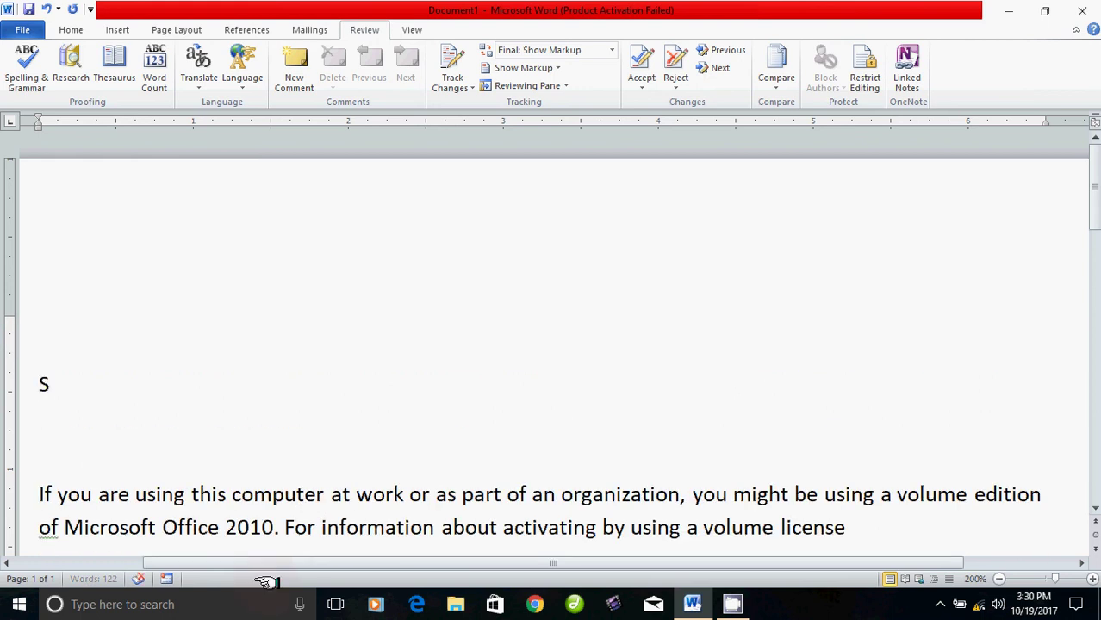
{"action": "type", "text": "ivakumar"}
{"action": "key", "text": "Return"}
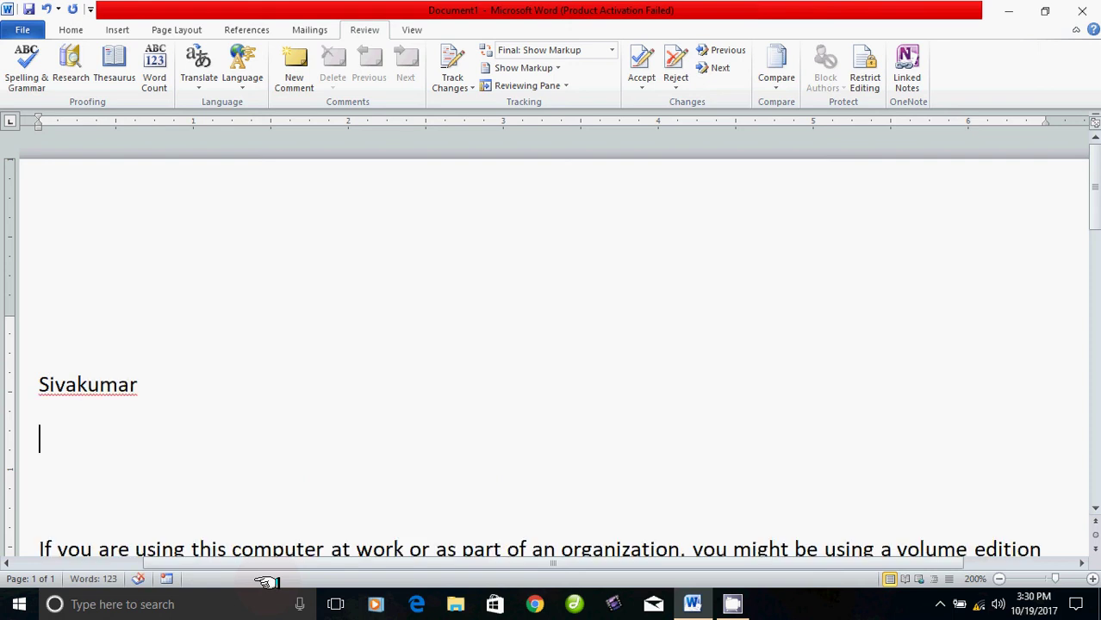
Run Spelling & Grammar, ignore the added name once, and close the completion message.
{"action": "left_click", "coordinate": [26, 69]}
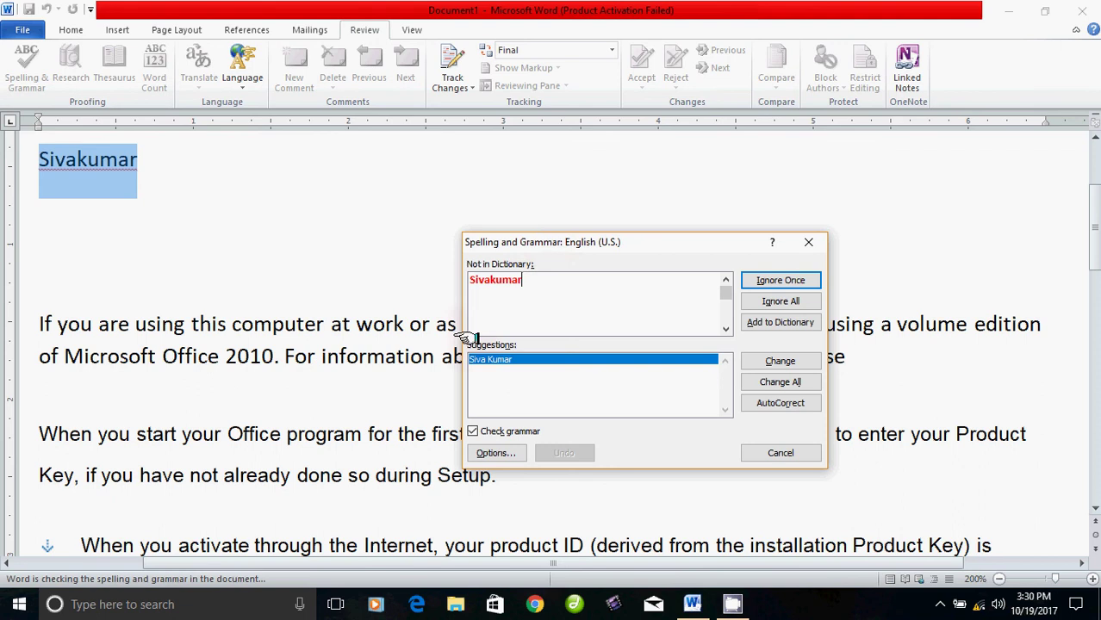
{"action": "left_click_drag", "start_coordinate": [548, 242], "coordinate": [554, 232]}
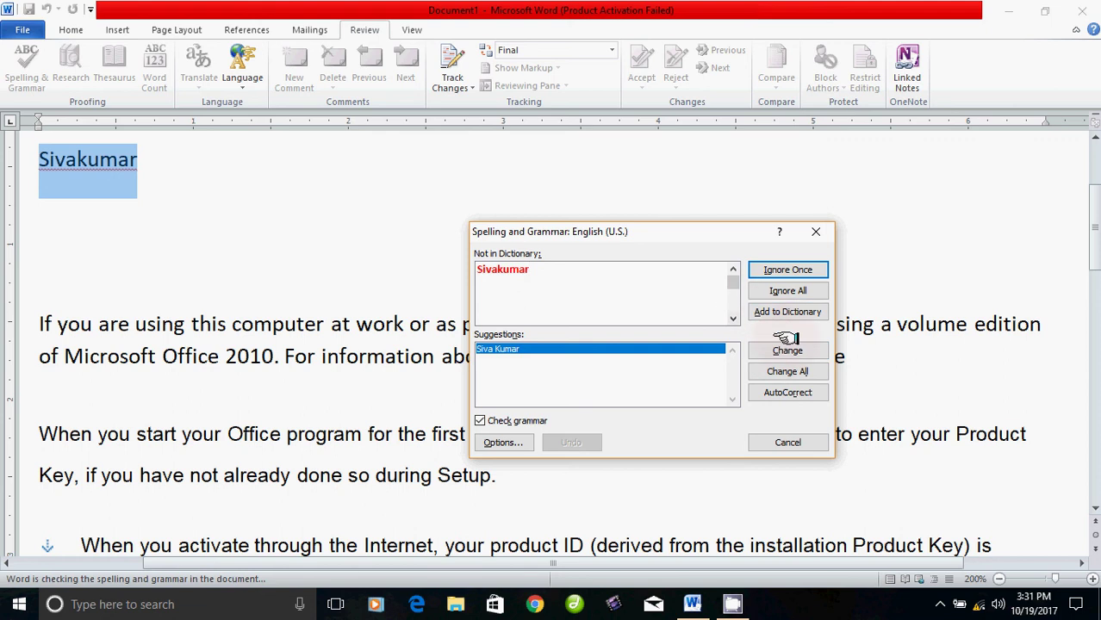
{"action": "left_click", "coordinate": [791, 269]}
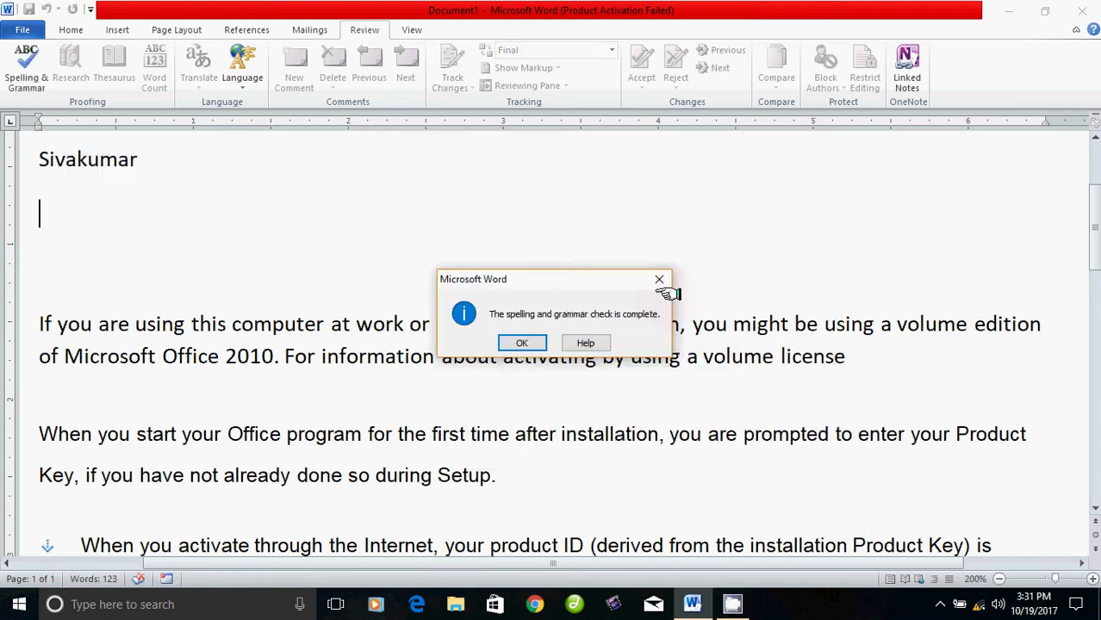
{"action": "left_click", "coordinate": [523, 342]}
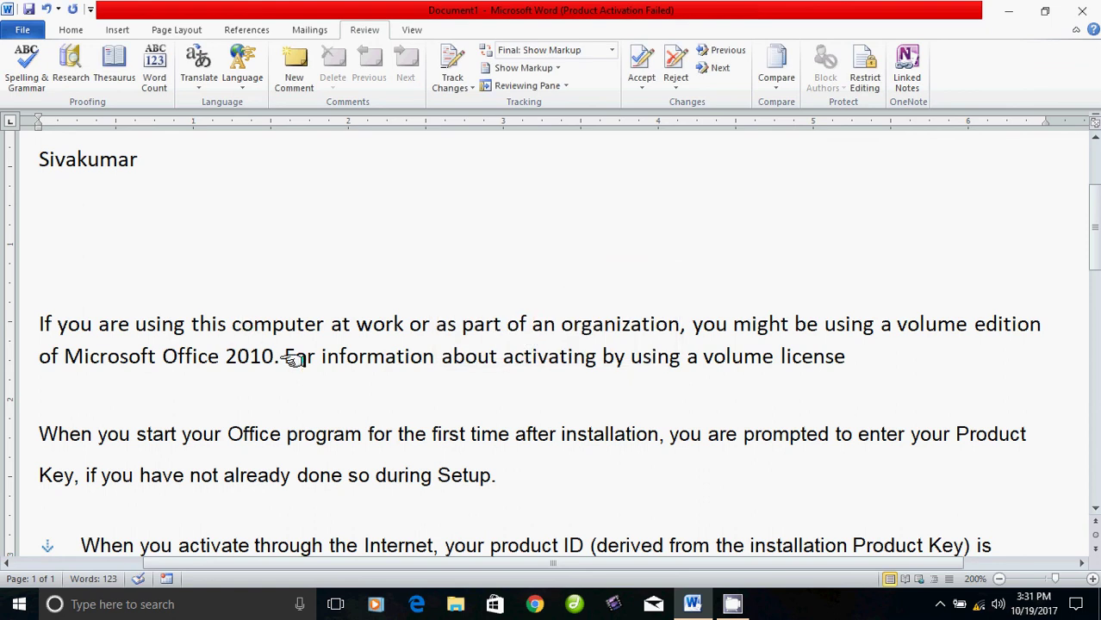
{"action": "scroll", "coordinate": [293, 360], "scroll_direction": "down", "scroll_amount": 5}
{"action": "scroll", "coordinate": [293, 360], "scroll_direction": "up", "scroll_amount": 5}
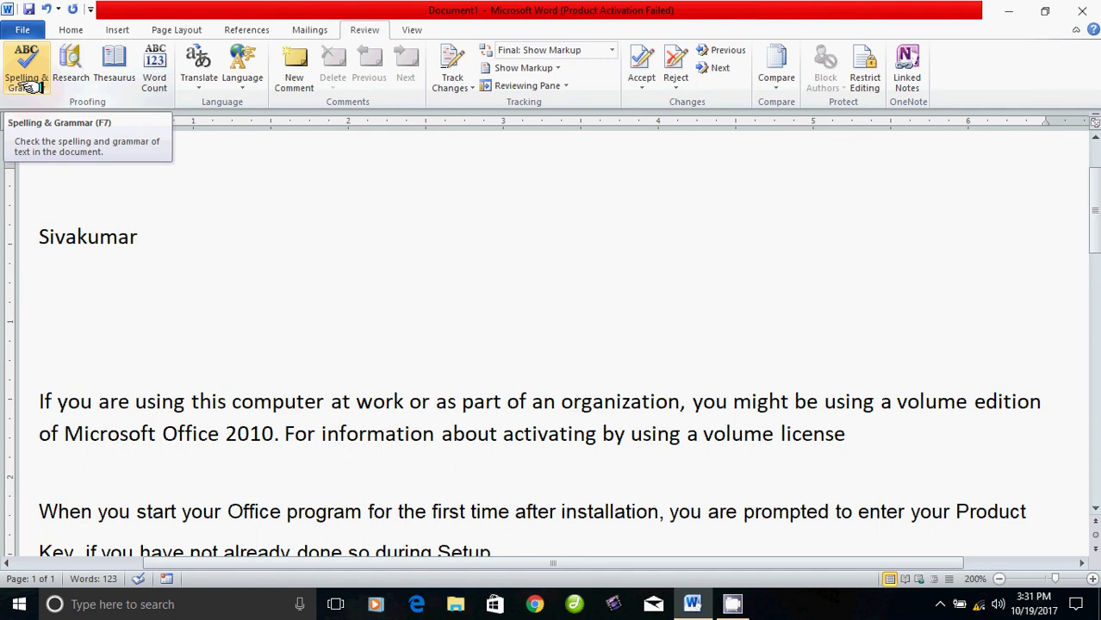
{"action": "scroll", "coordinate": [221, 241], "scroll_direction": "down", "scroll_amount": 4}
{"action": "scroll", "coordinate": [221, 241], "scroll_direction": "down", "scroll_amount": 3}
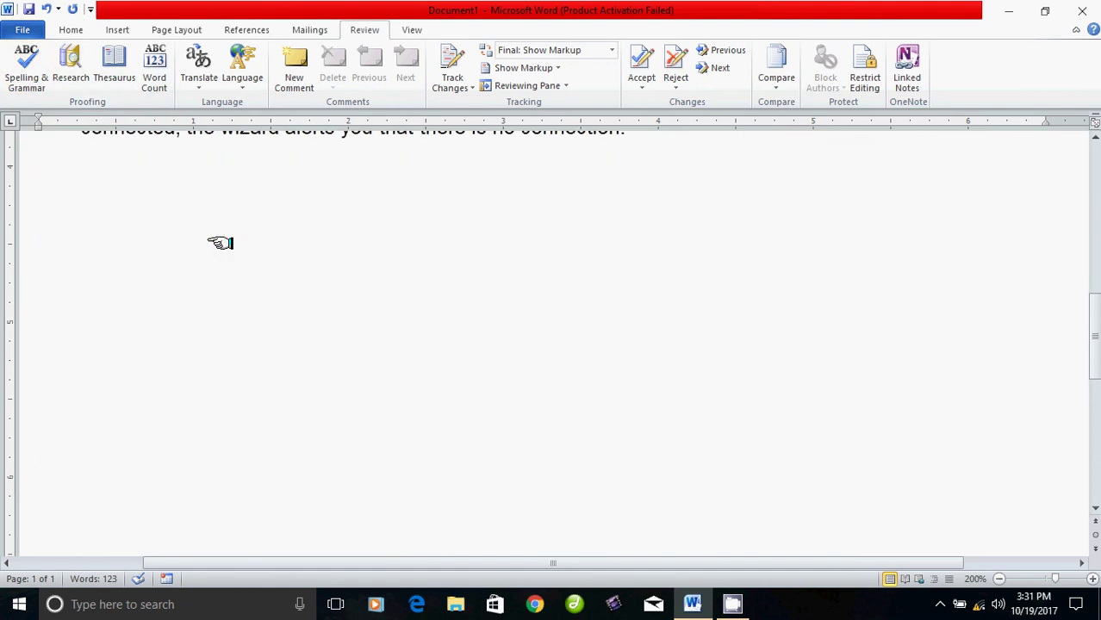
{"action": "scroll", "coordinate": [222, 241], "scroll_direction": "up", "scroll_amount": 6}
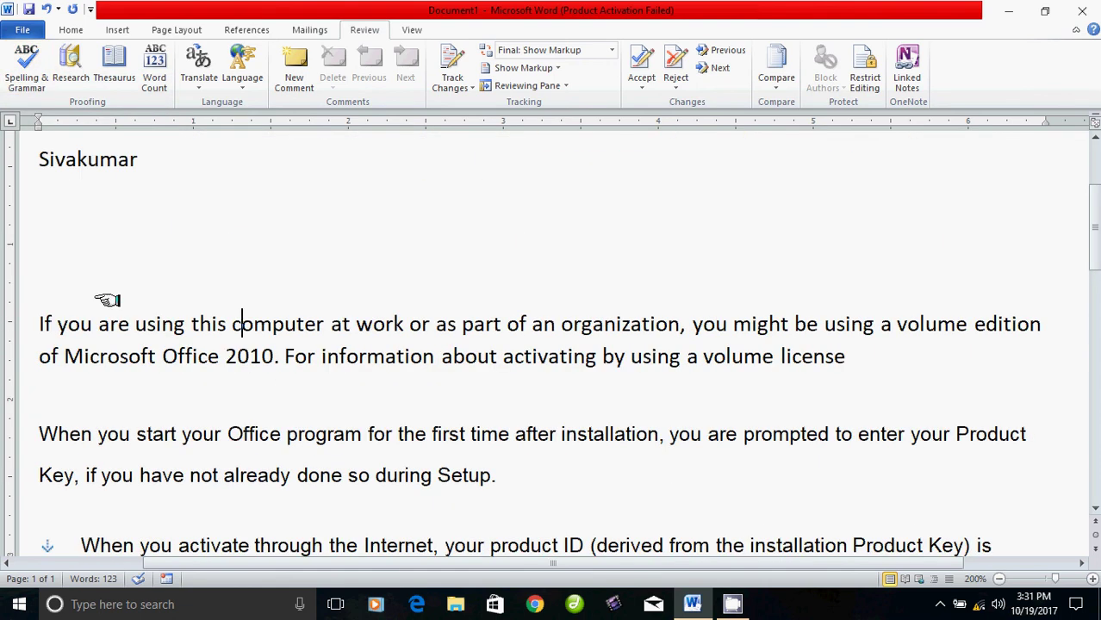
{"action": "left_click", "coordinate": [285, 355]}
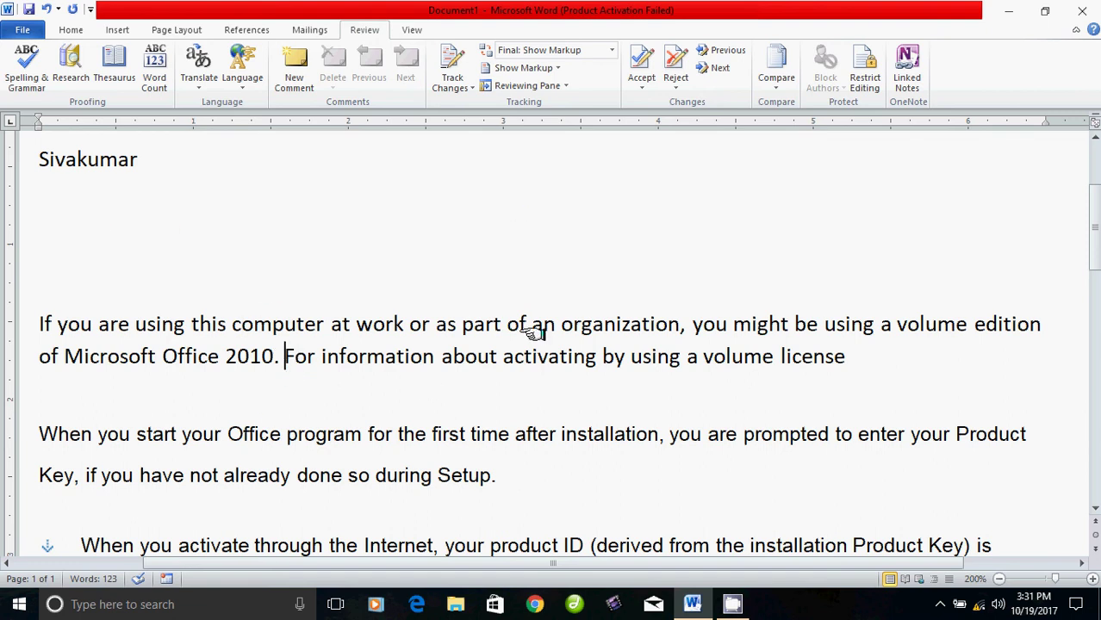
{"action": "scroll", "coordinate": [656, 326], "scroll_direction": "down", "scroll_amount": 4}
{"action": "scroll", "coordinate": [659, 328], "scroll_direction": "up", "scroll_amount": 4}
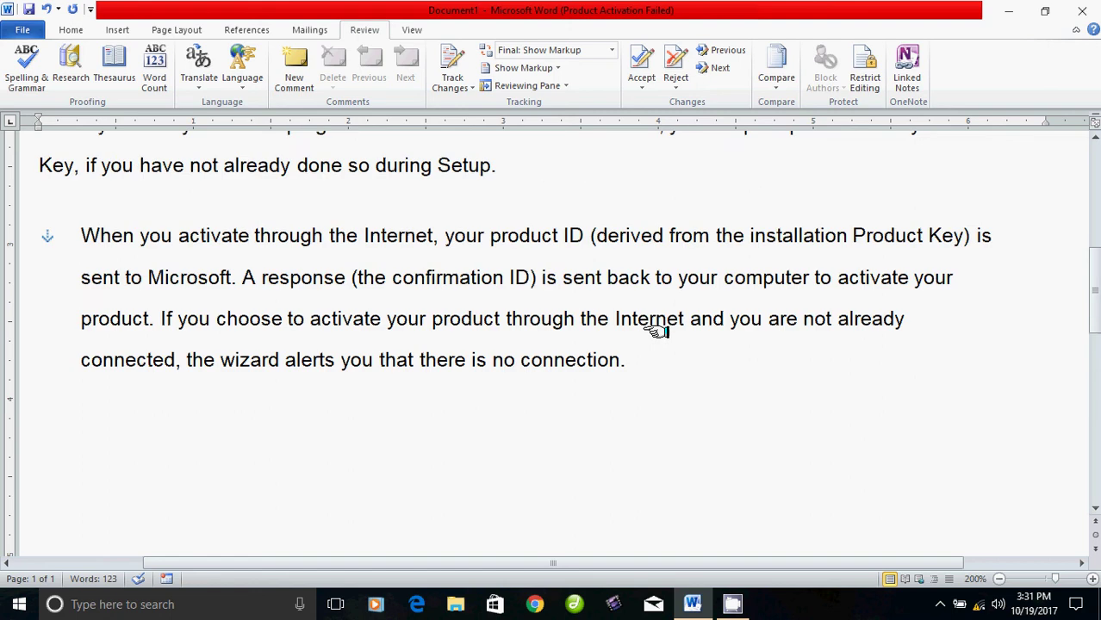